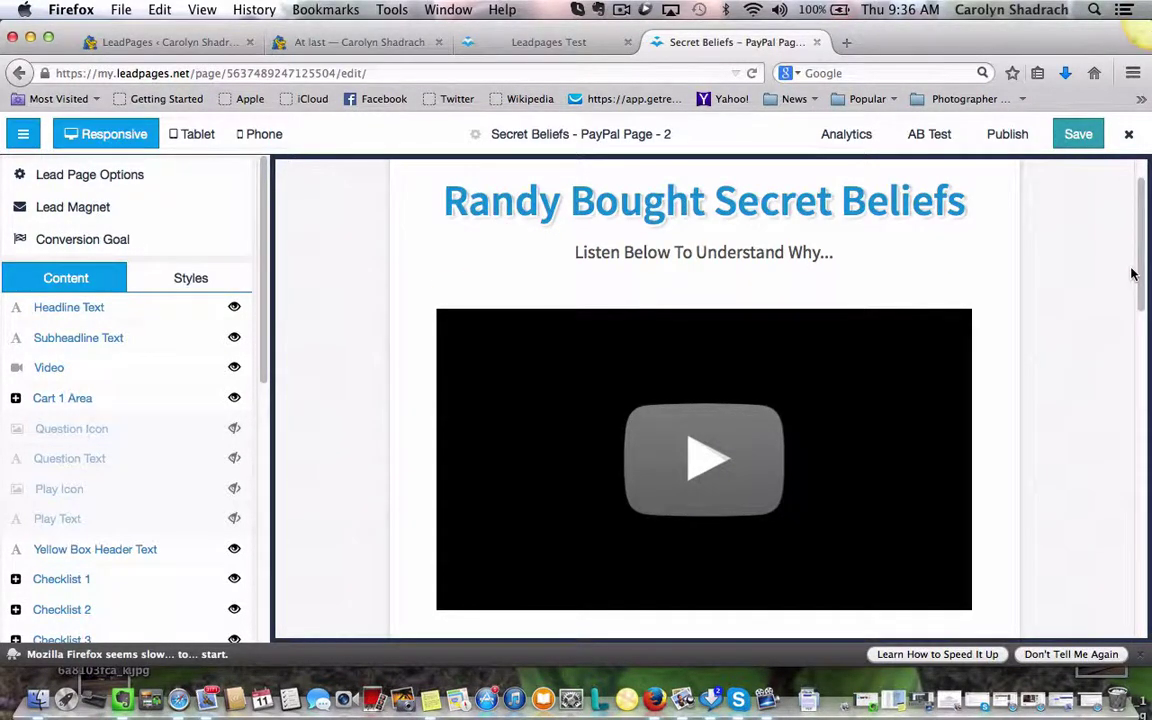
Review the Secret Beliefs - PayPal Page - 2 layout and its WordPress publishing option, including the plugin download
left_click_drag(1143, 278, 1145, 602)
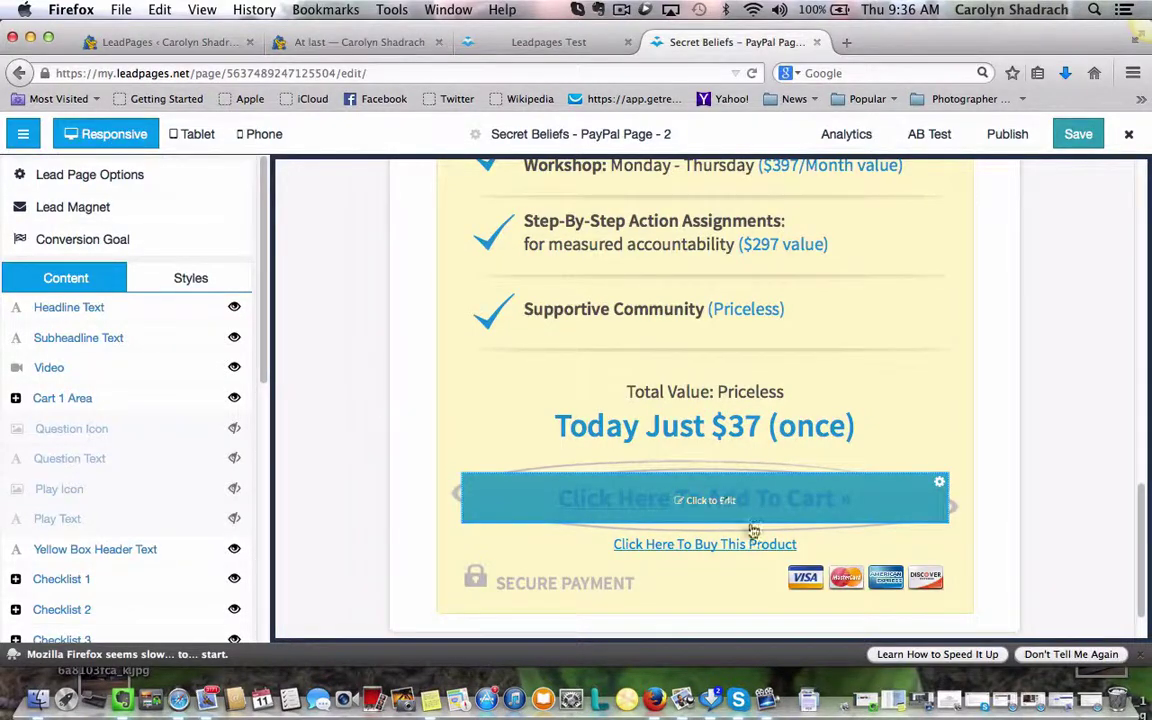
left_click_drag(1141, 580, 1140, 260)
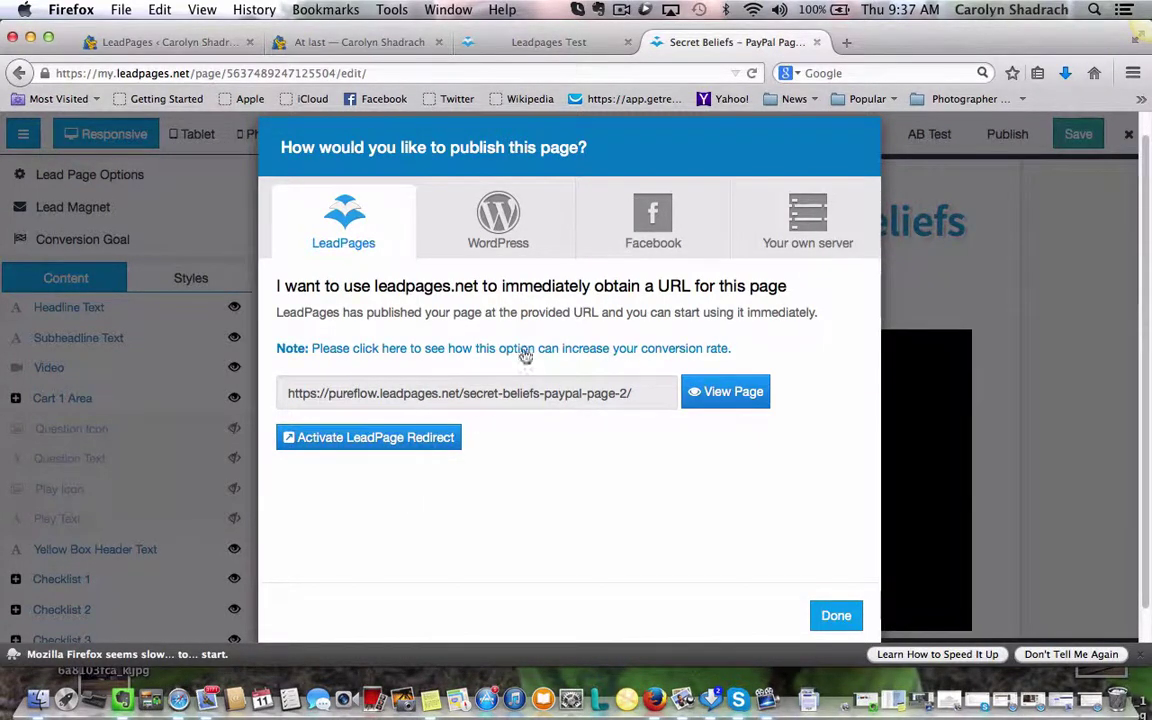
left_click(510, 238)
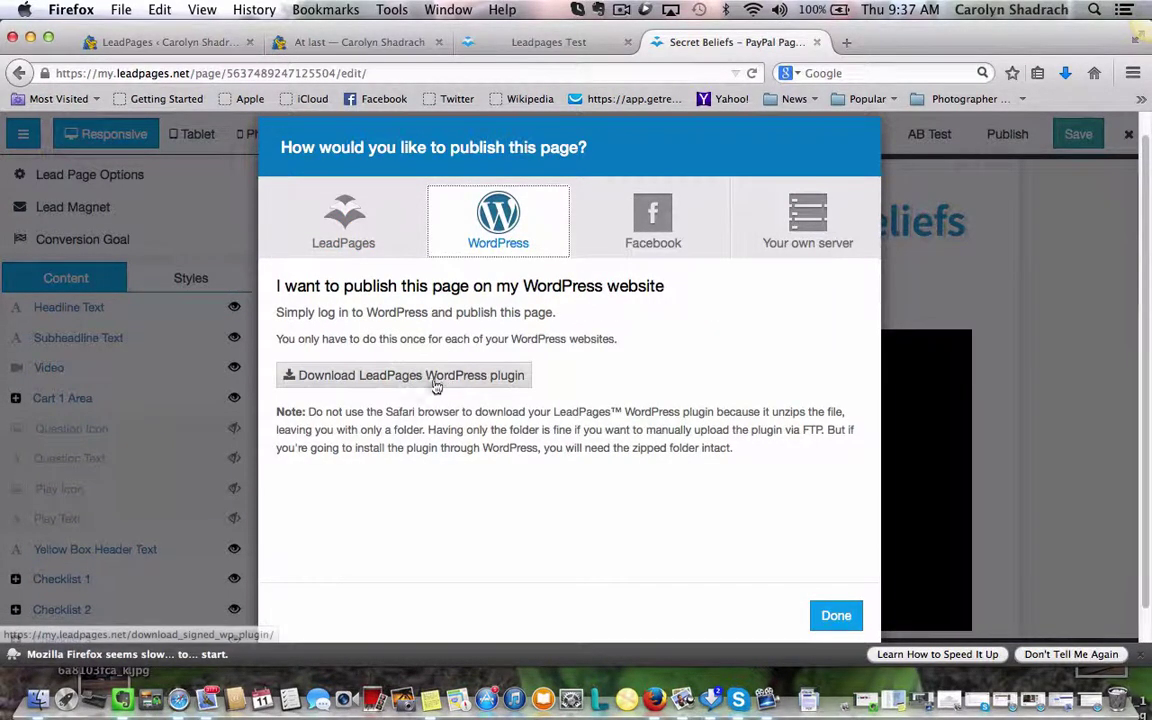
left_click(836, 616)
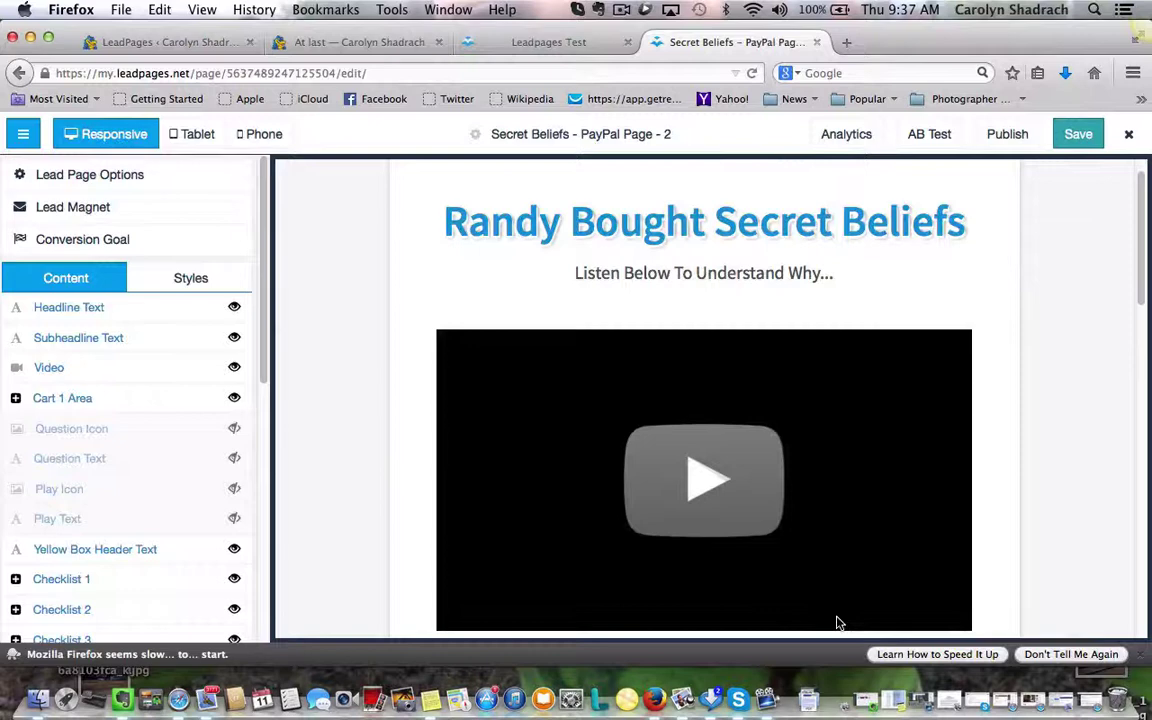
left_click(848, 244)
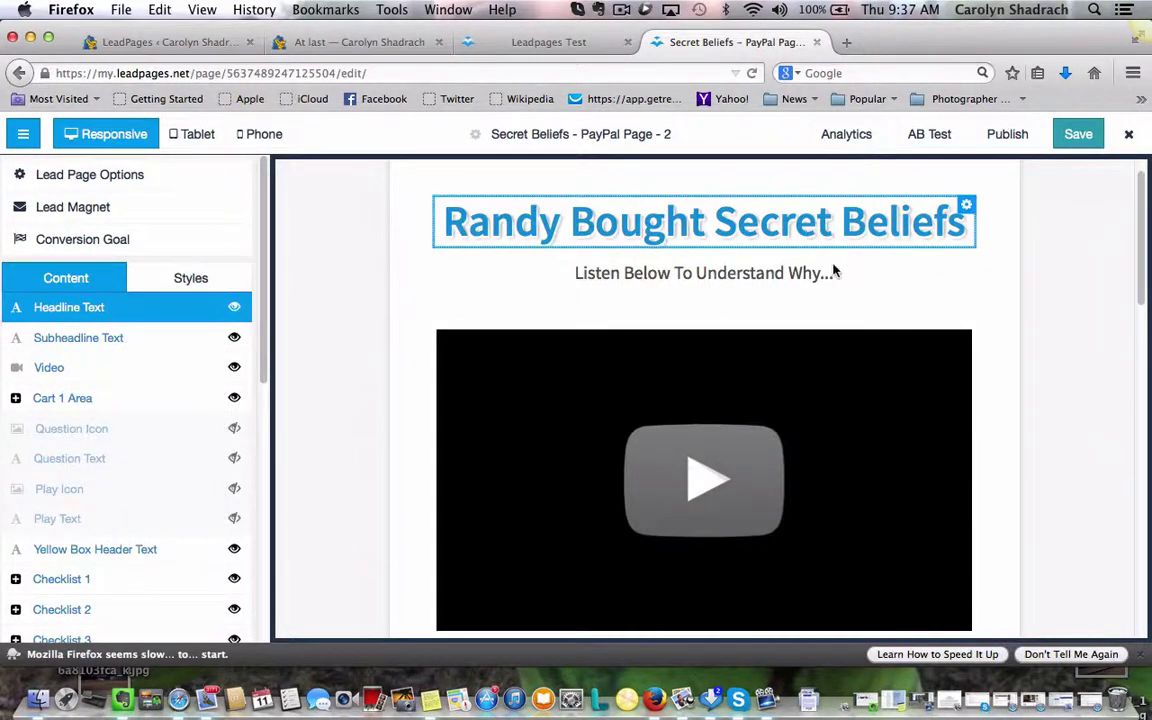
left_click(953, 324)
In the WordPress LeadPages admin, add a new normal LeadPage displaying Secret Beliefs - PayPal Page - 2
left_click(196, 50)
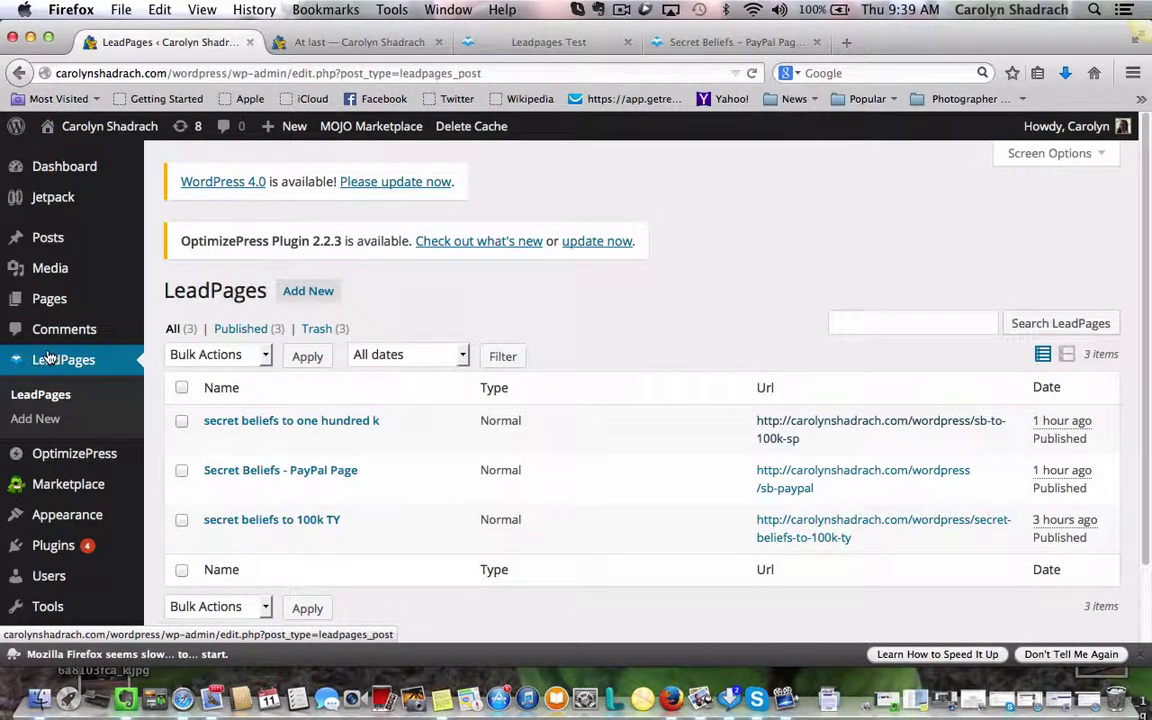
left_click(308, 292)
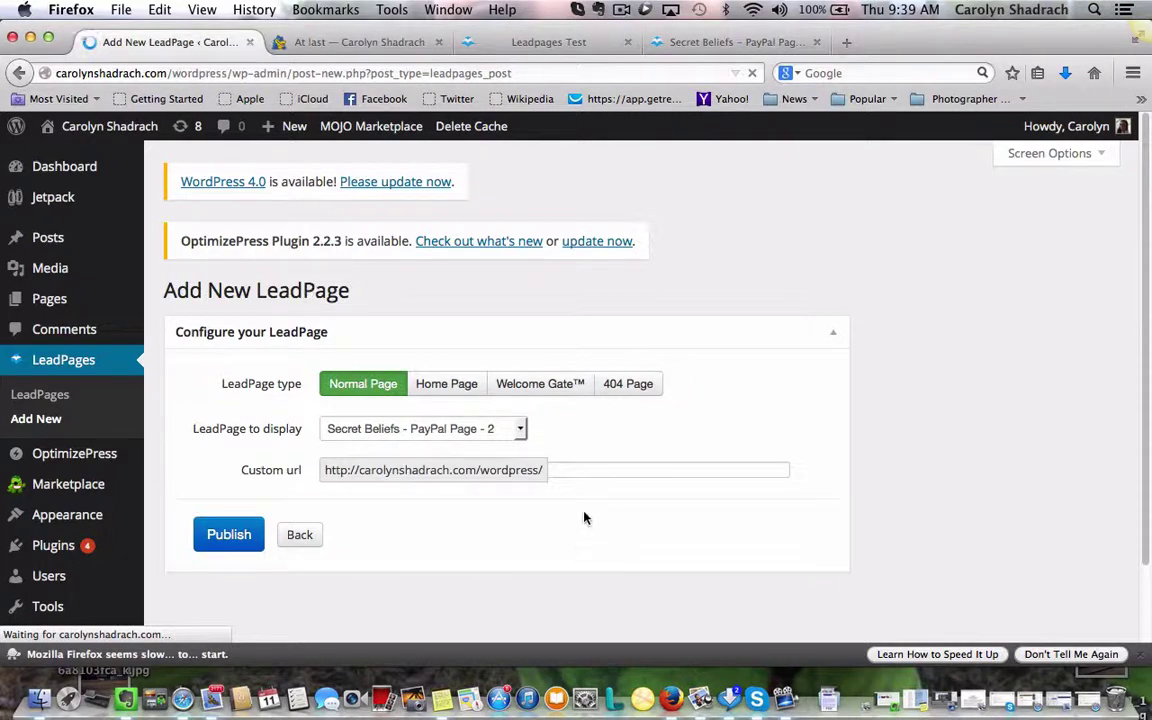
left_click(520, 429)
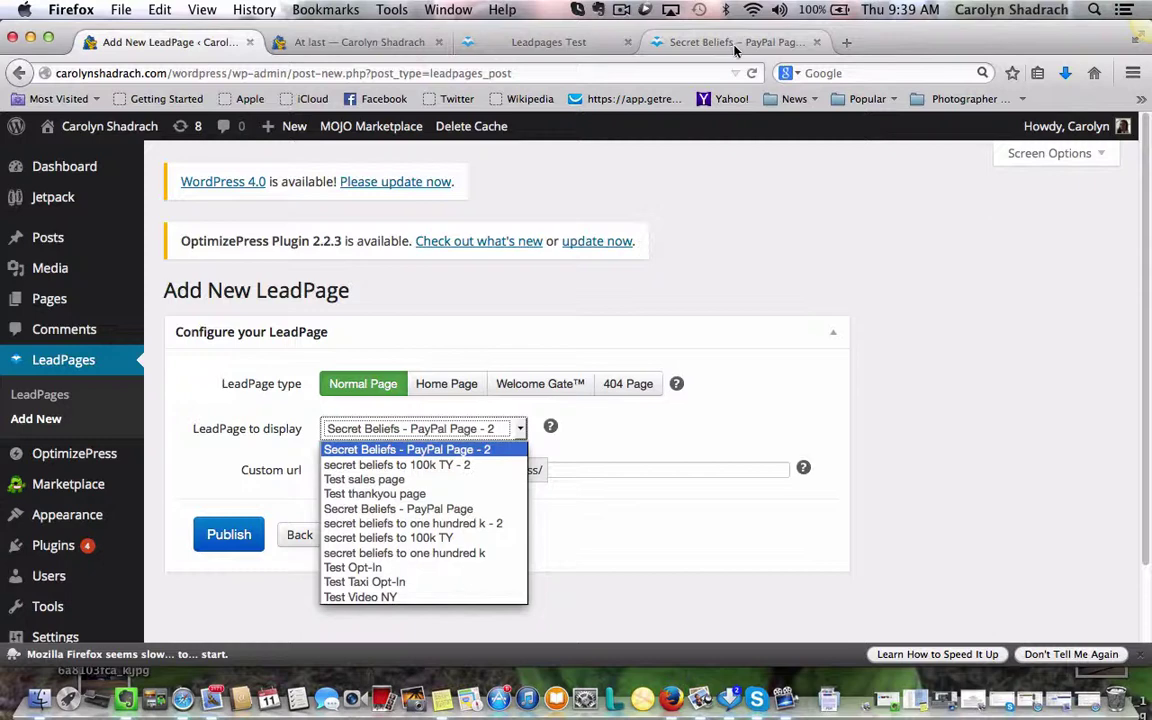
left_click(452, 457)
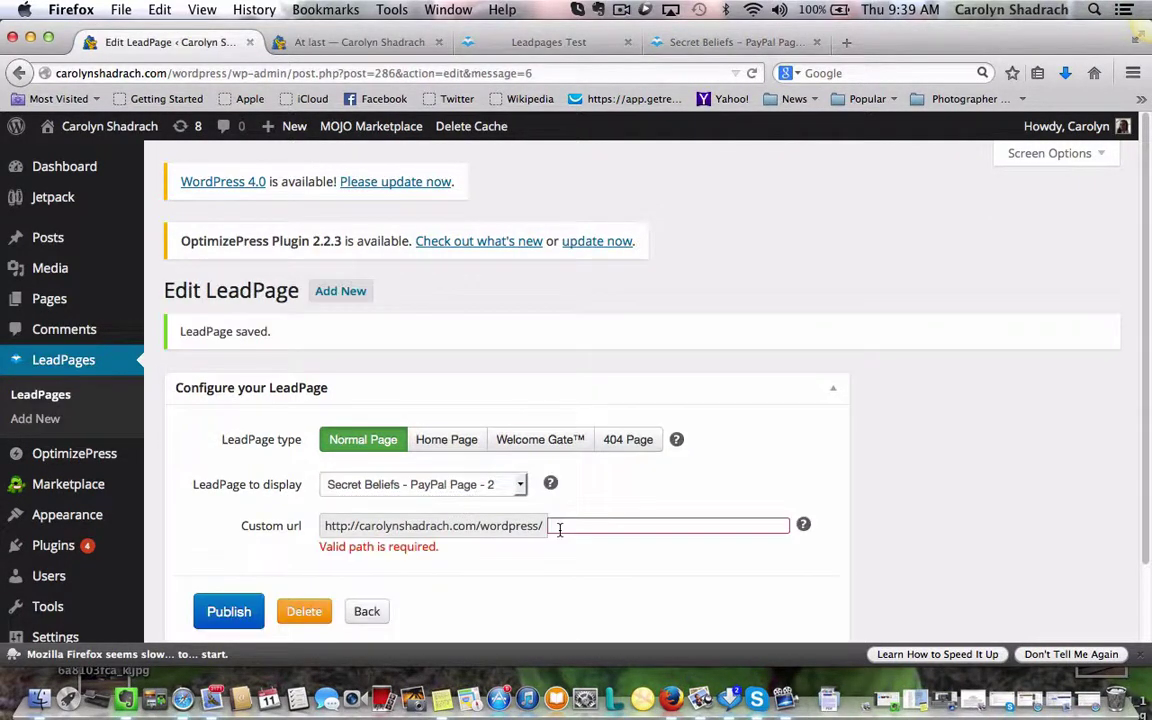
Set the new LeadPage's custom URL path to "secret beliefs sales page 2" and publish it
left_click(559, 530)
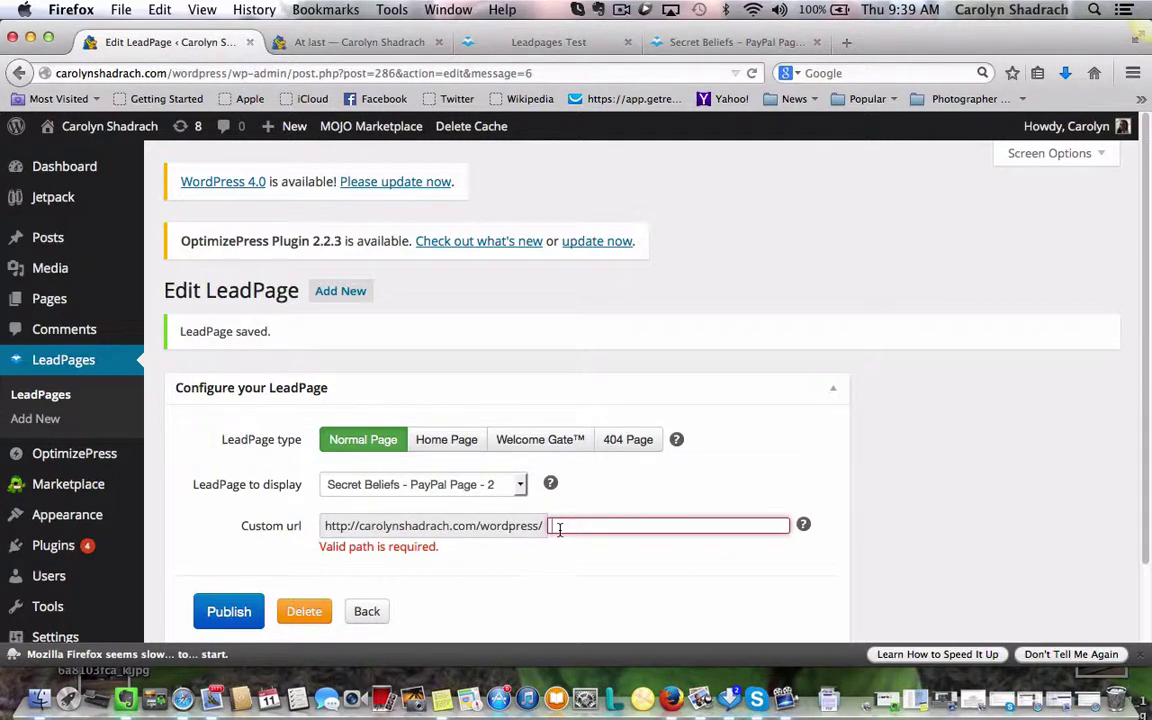
type("secret beliefs sales page 2")
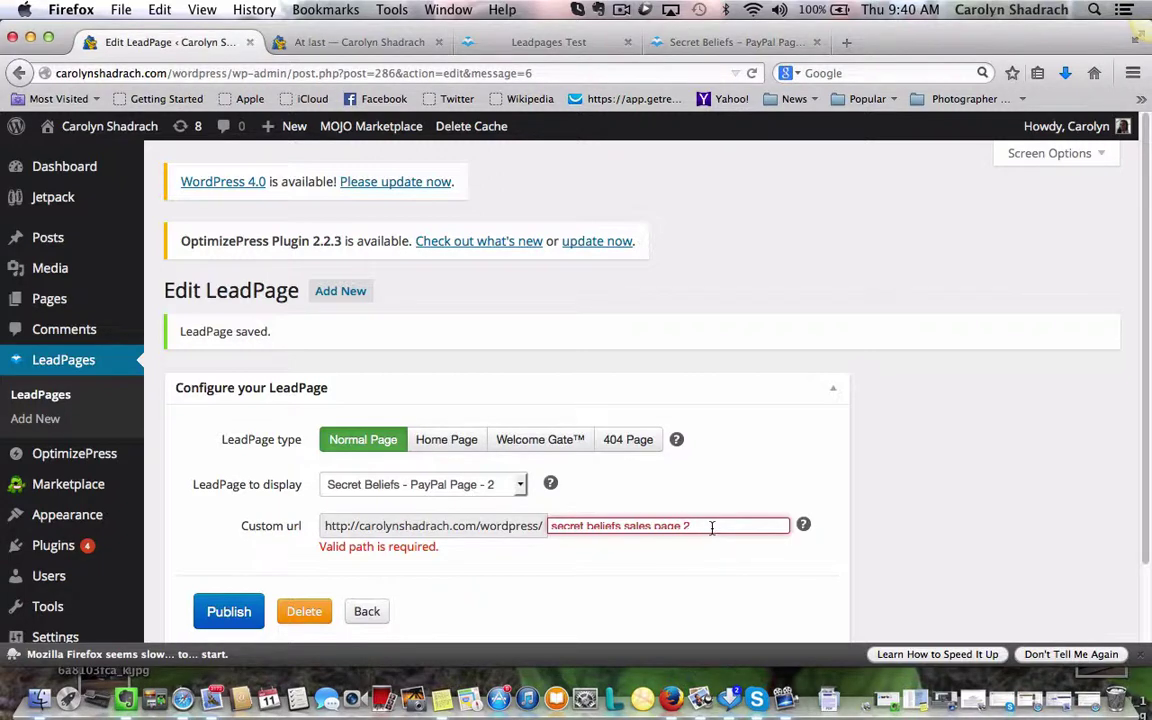
left_click(230, 611)
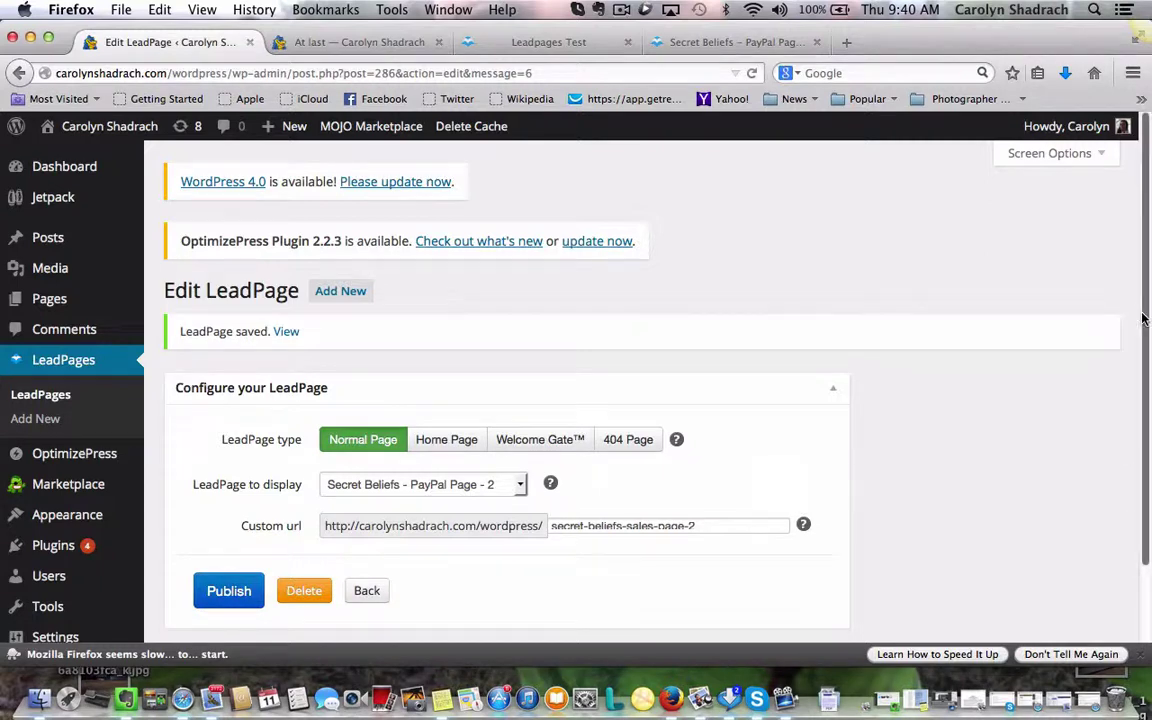
Return to the LeadPages list and copy the URL of the Secret Beliefs - PayPal Page - 2 entry
scroll(1146, 392, "down", 2)
scroll(1146, 392, "down", 1)
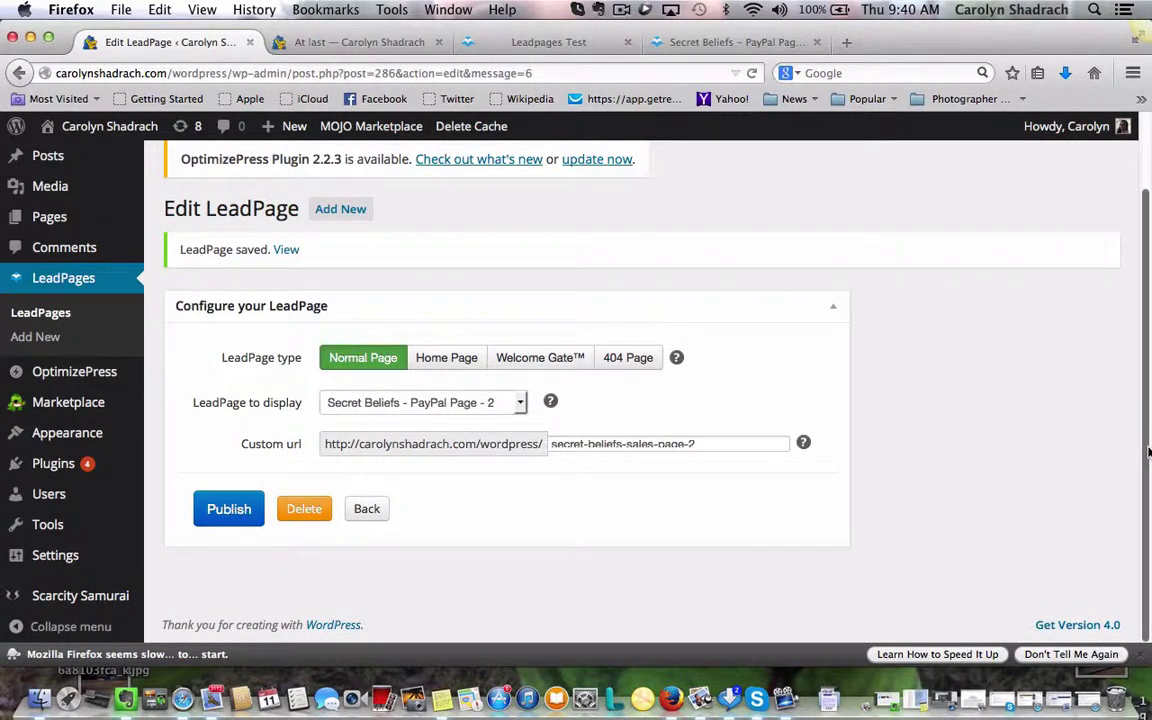
left_click(365, 516)
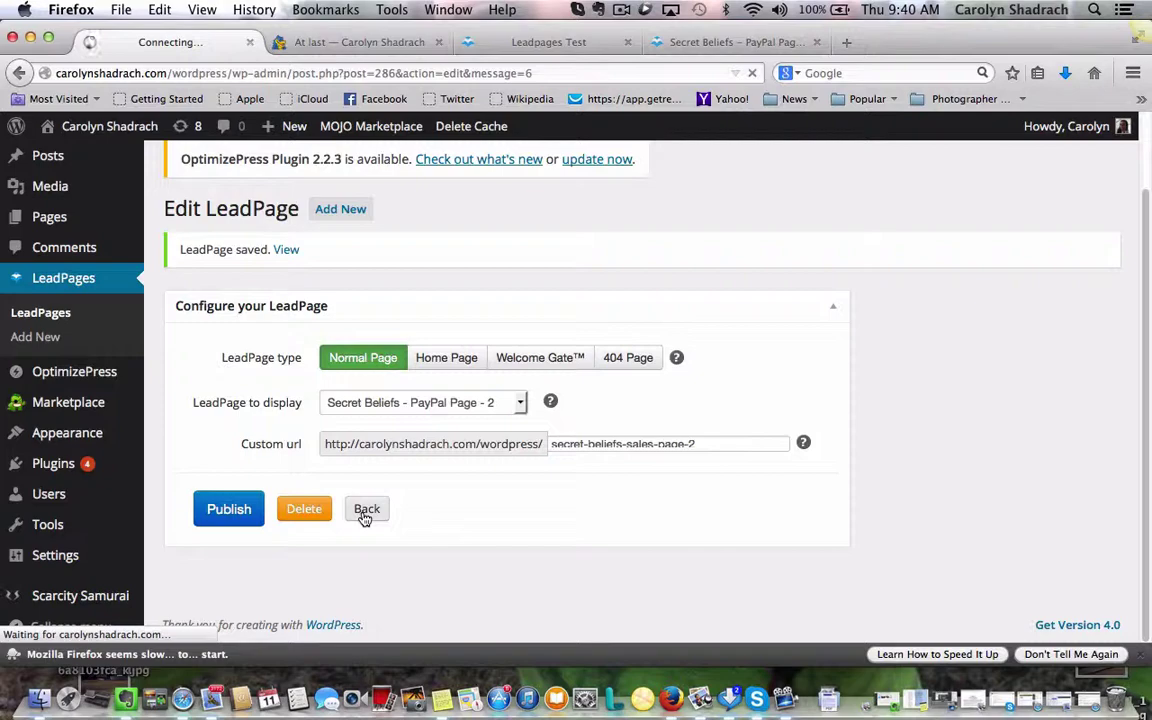
scroll(1150, 437, "down", 2)
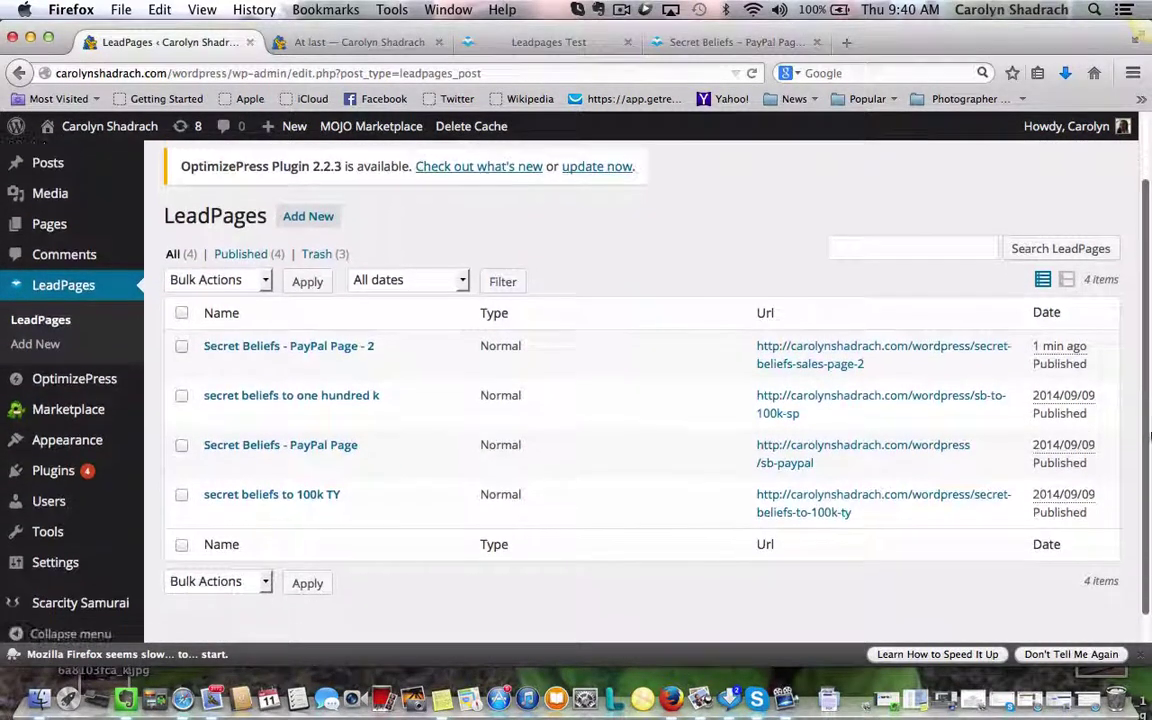
scroll(1150, 447, "down", 1)
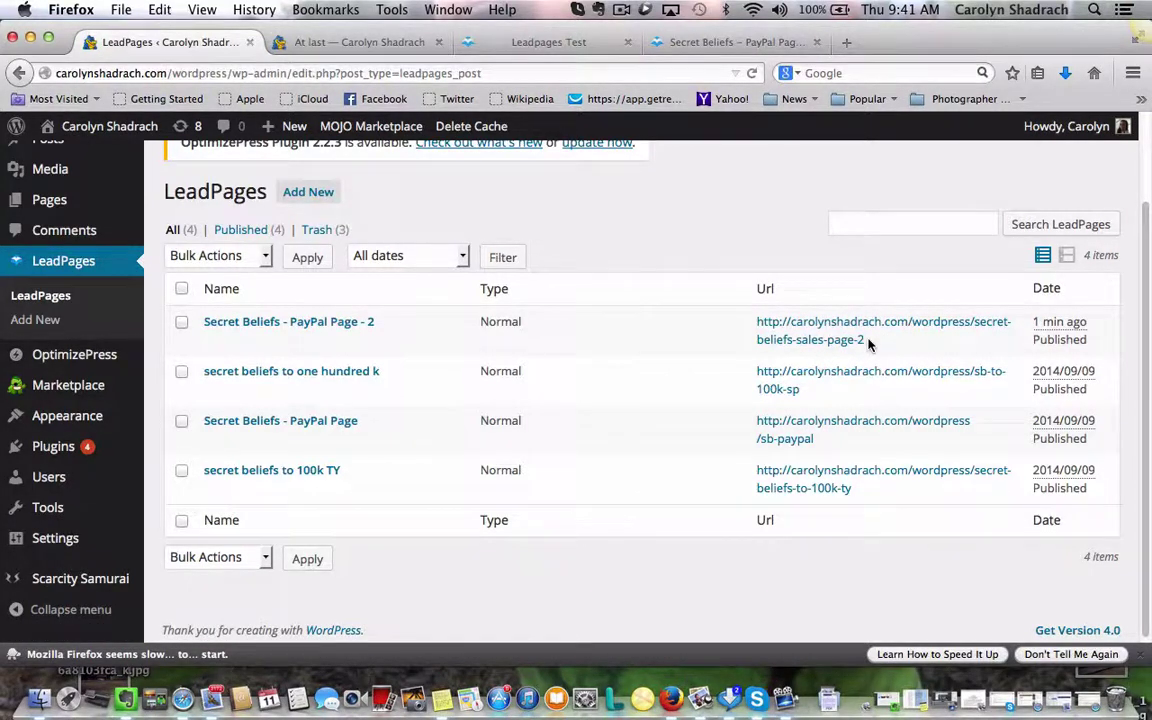
left_click_drag(869, 342, 755, 325)
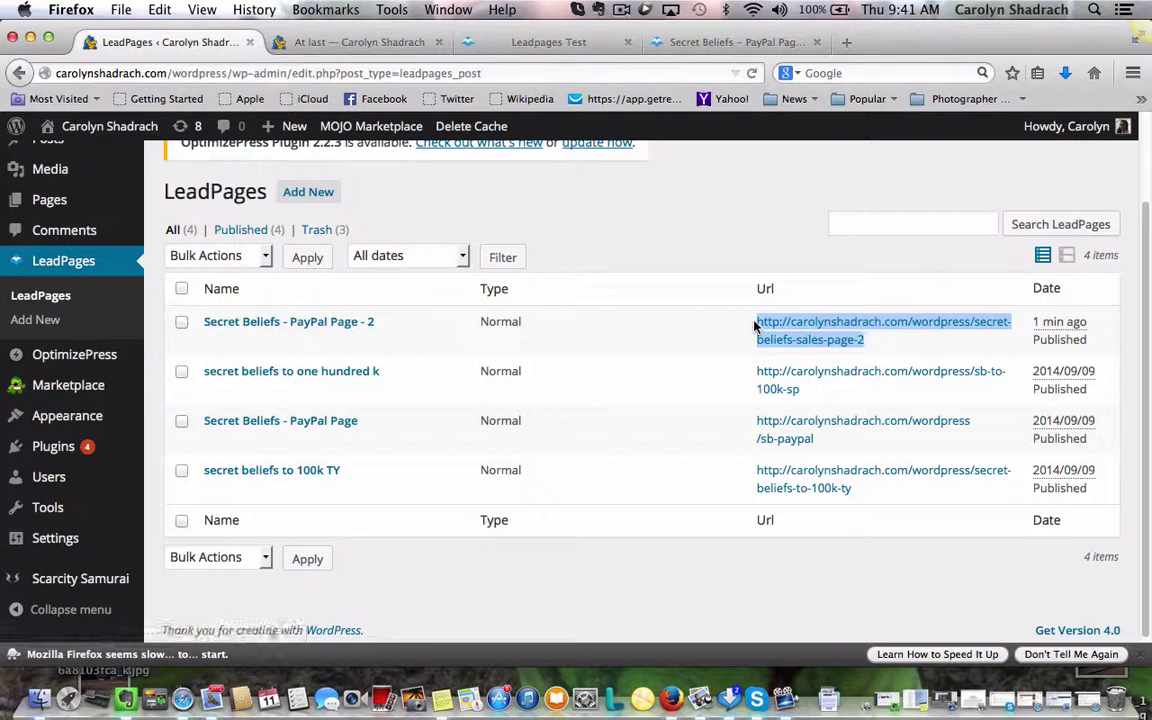
left_click(159, 10)
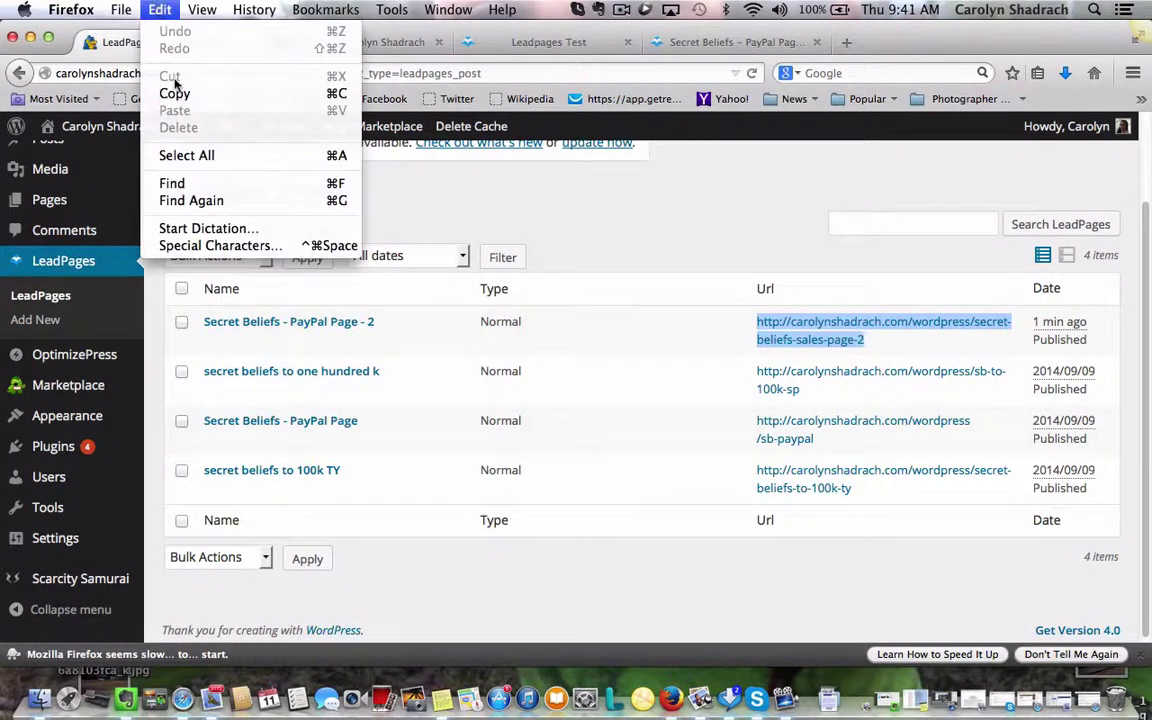
left_click(173, 94)
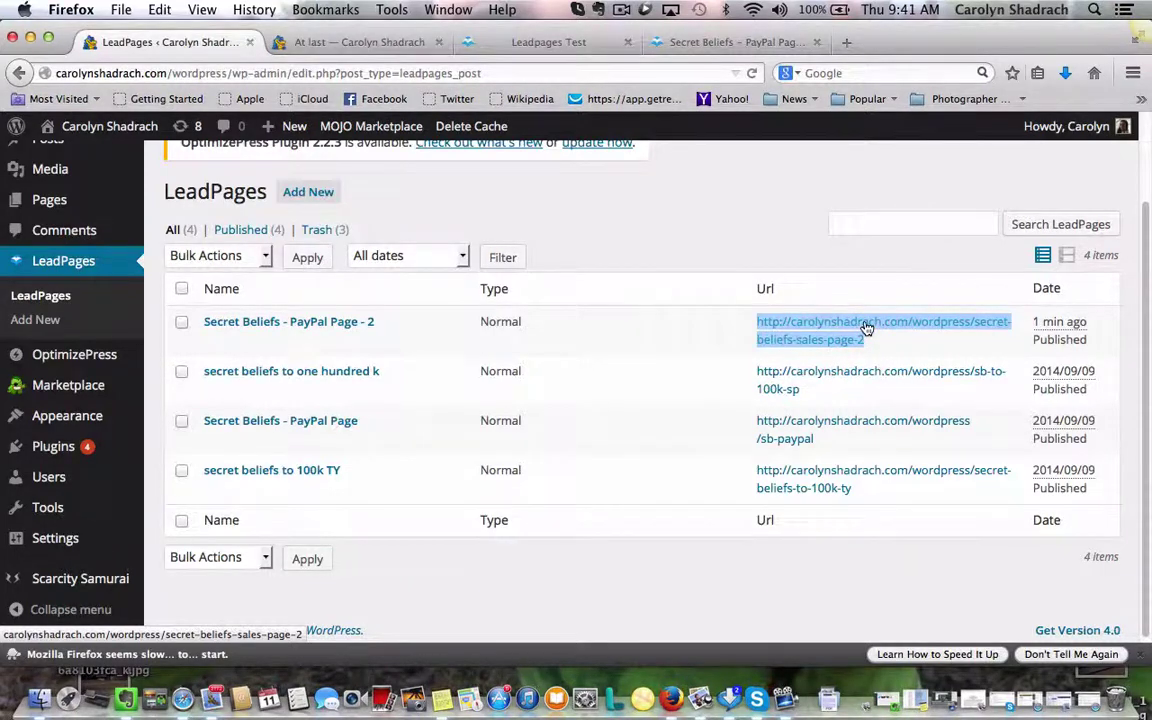
In the secret beliefs to 100k TY - 2 page editor, link the Step 2 sign-up image to the copied secret-beliefs-sales-page-2 URL
left_click(737, 42)
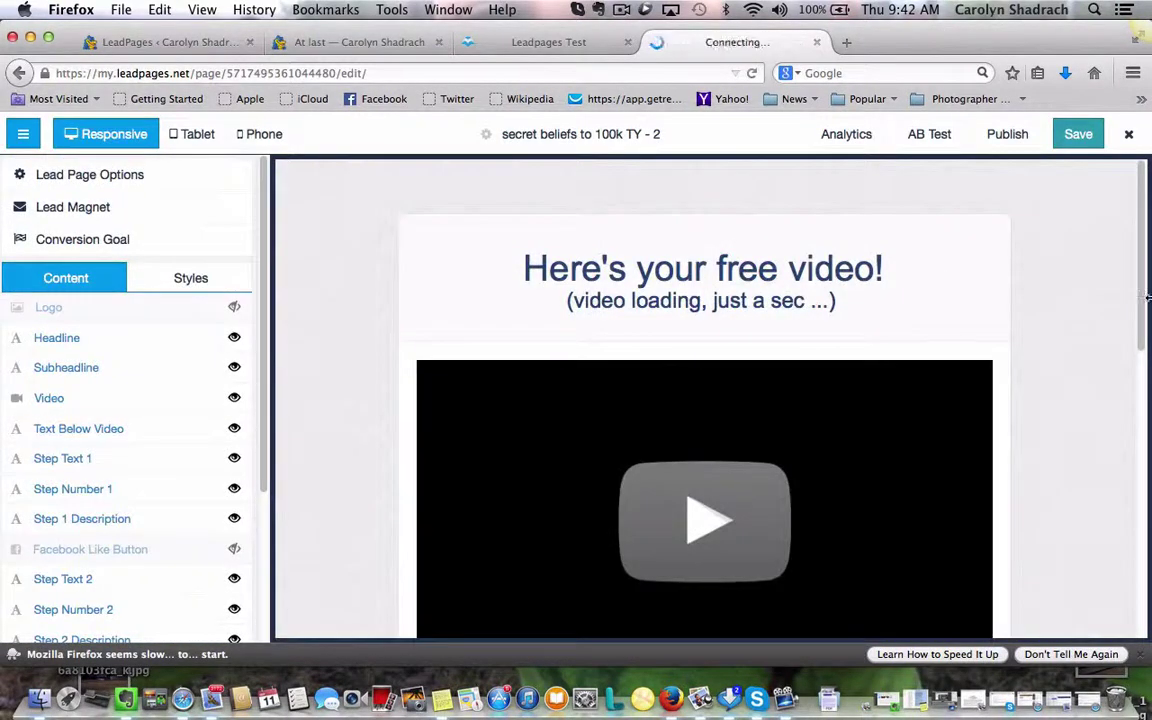
left_click_drag(1141, 285, 1121, 535)
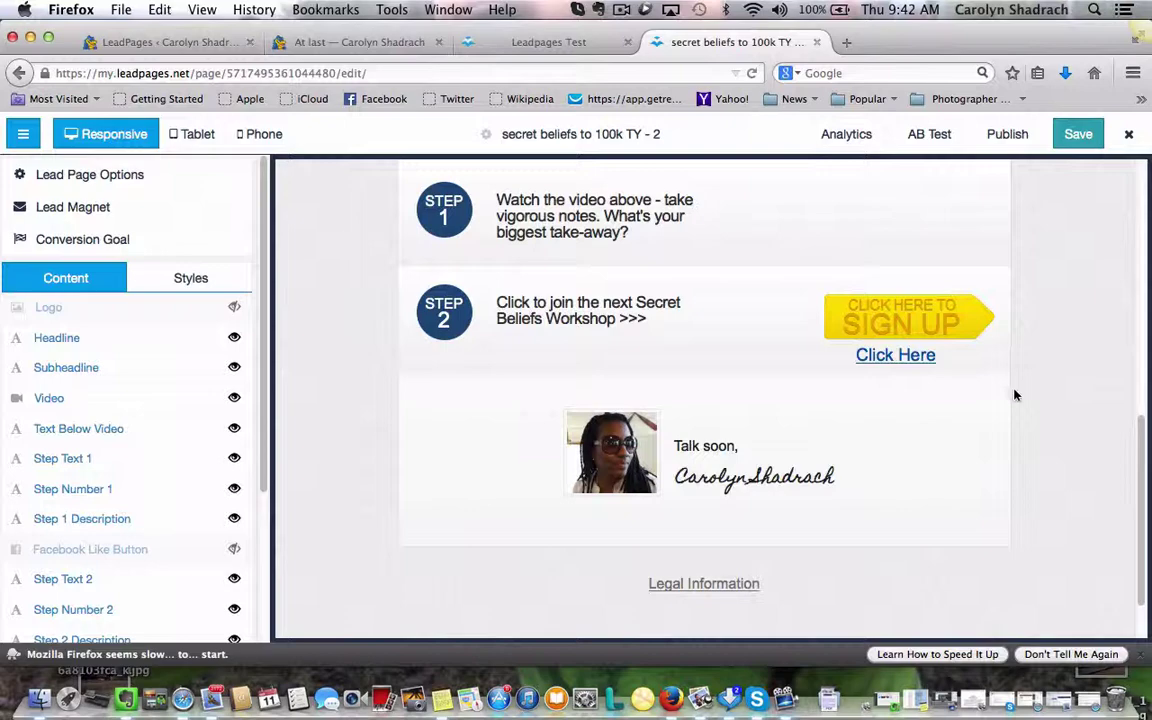
left_click(904, 322)
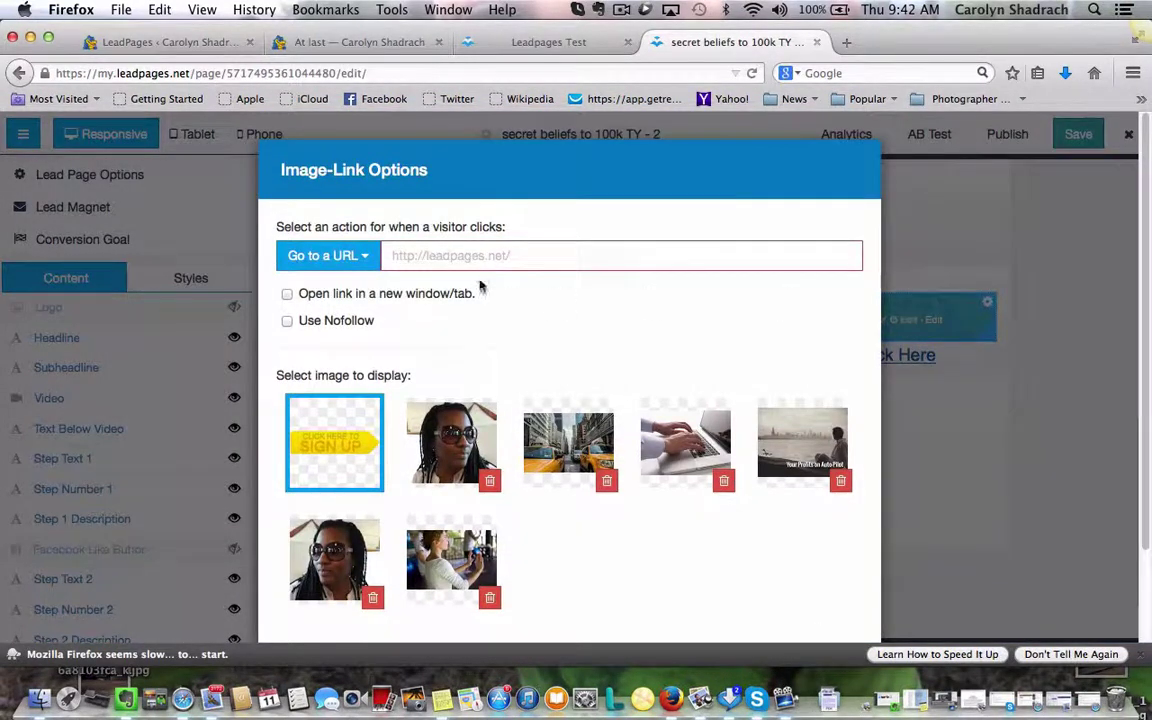
left_click(409, 256)
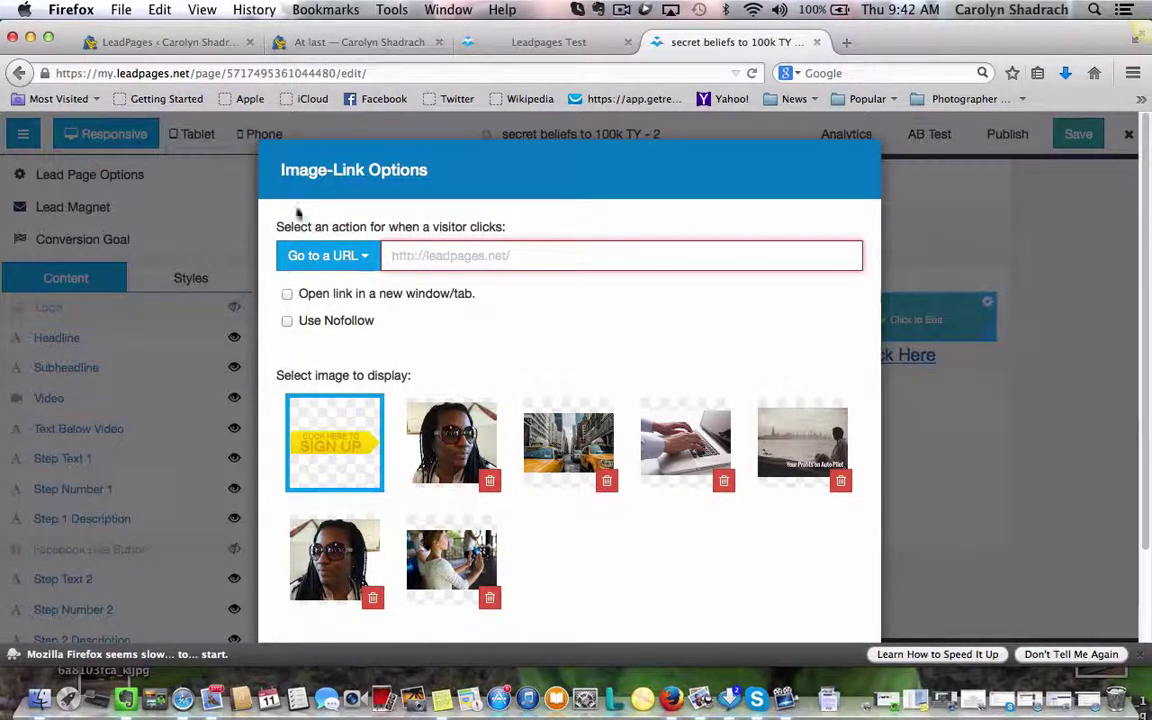
left_click(160, 10)
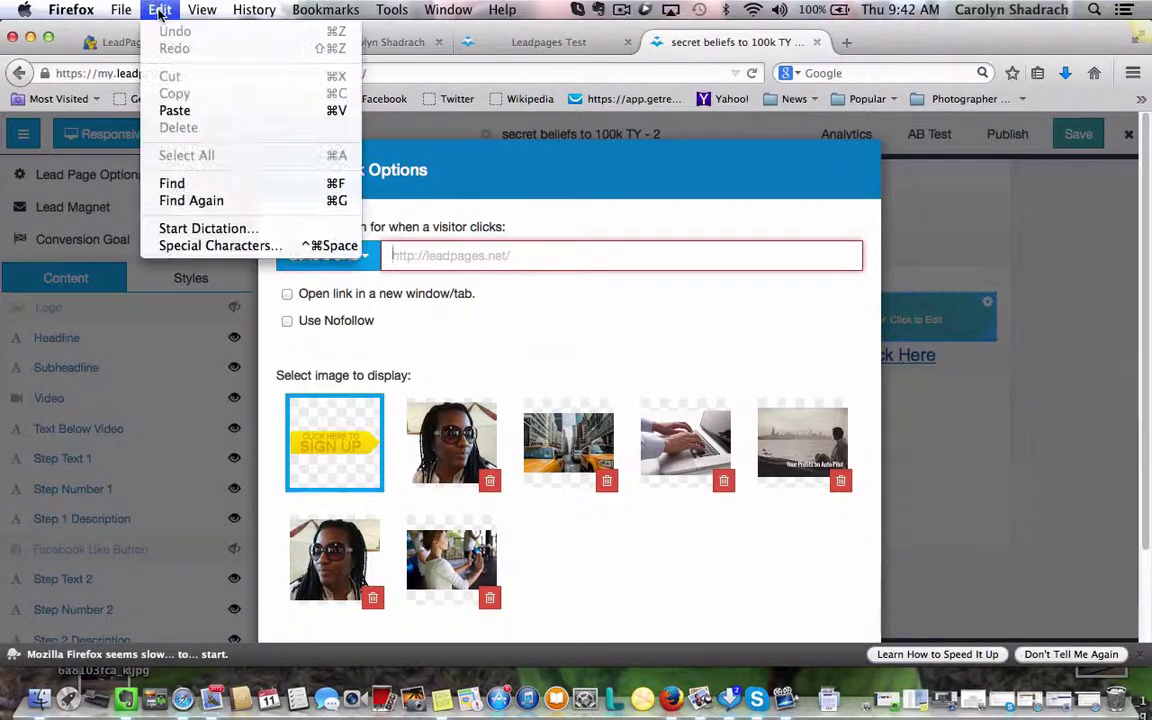
left_click(190, 112)
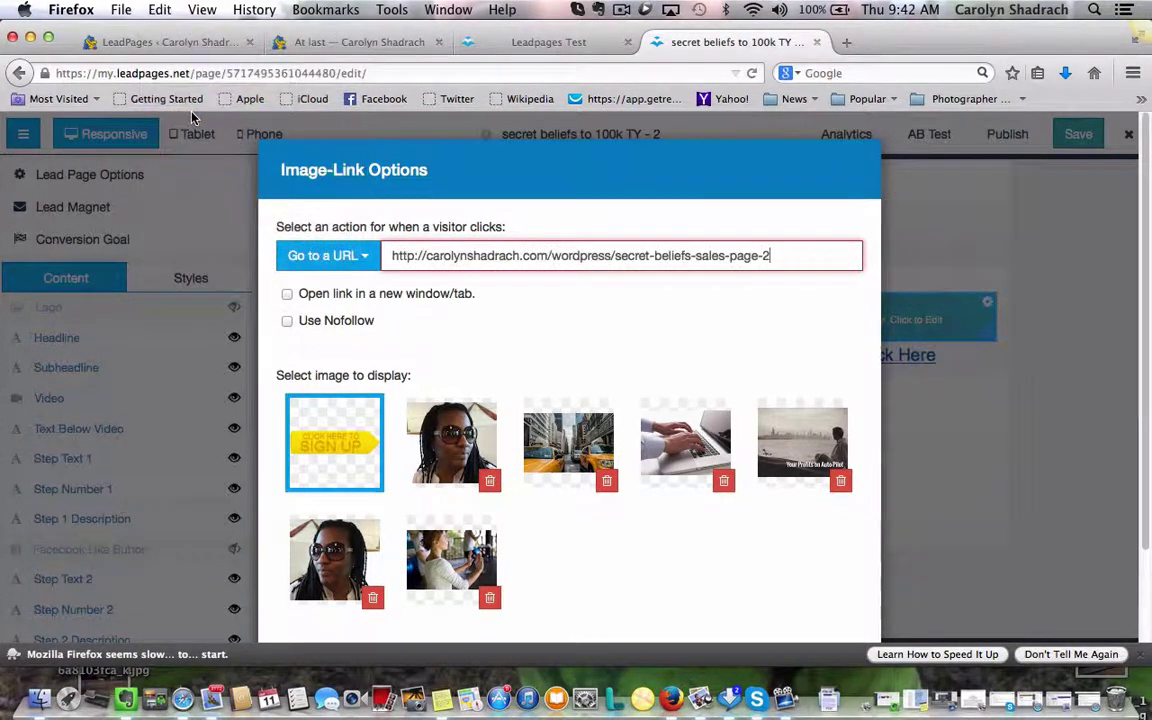
scroll(1142, 380, "down", 3)
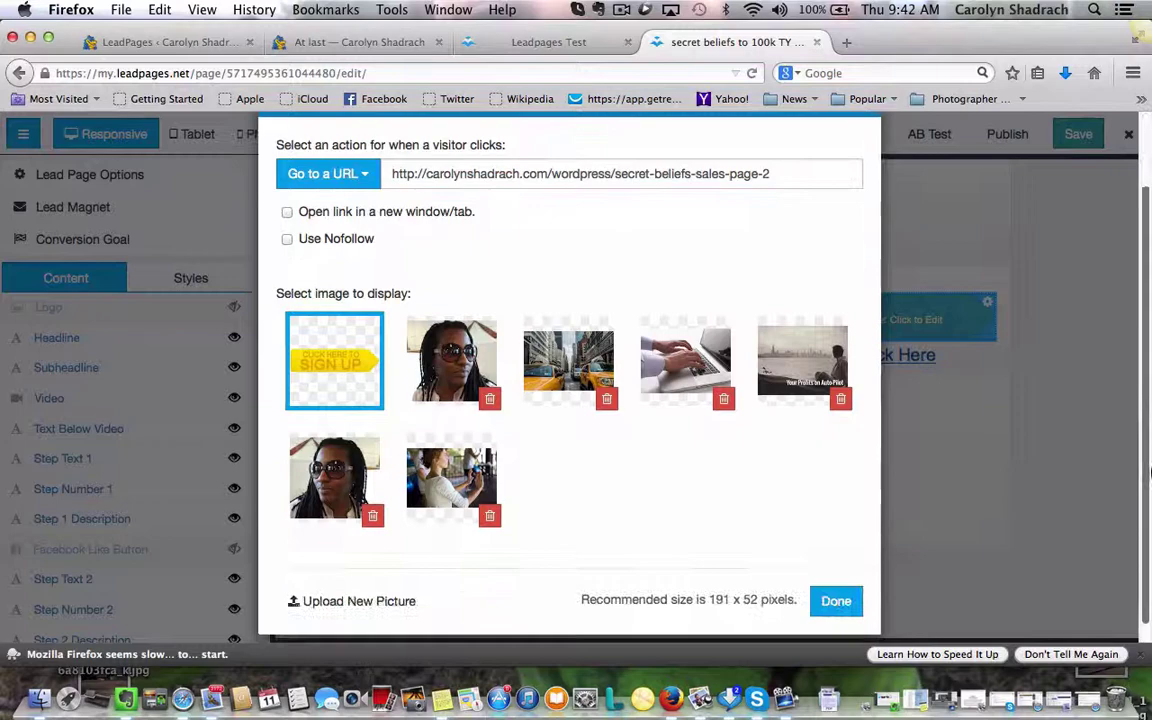
left_click(836, 581)
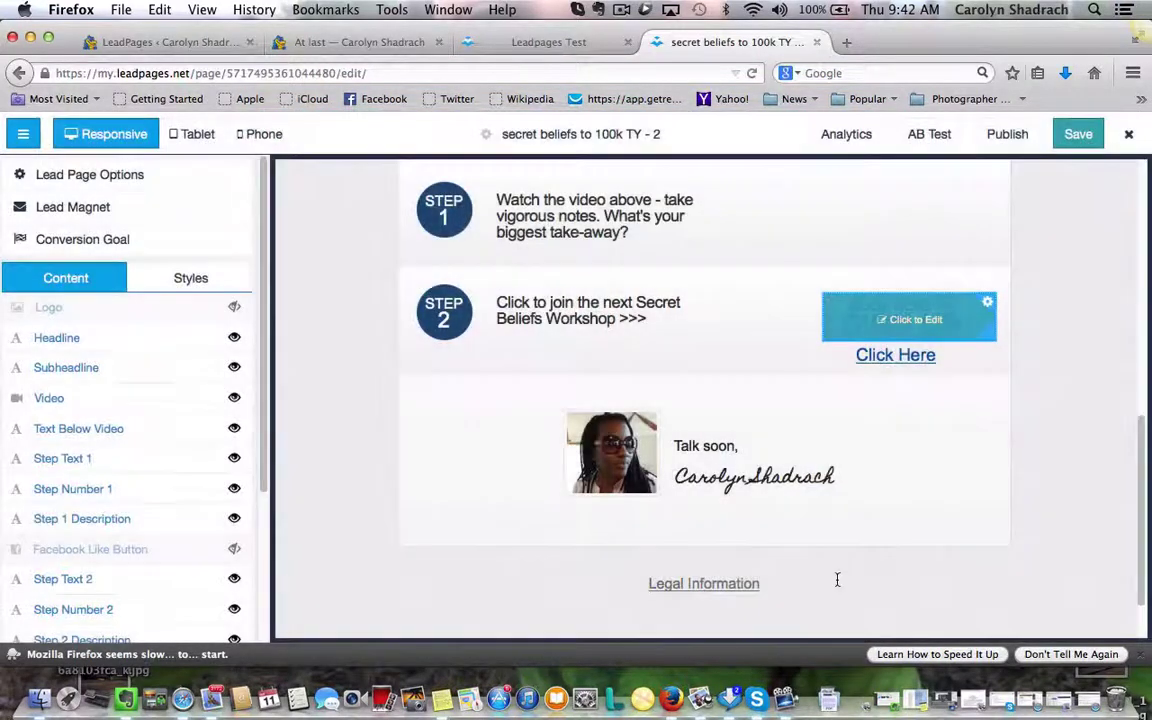
Link the Click Here text below the sign-up image to the same copied sales page URL
left_click(903, 359)
left_click(922, 413)
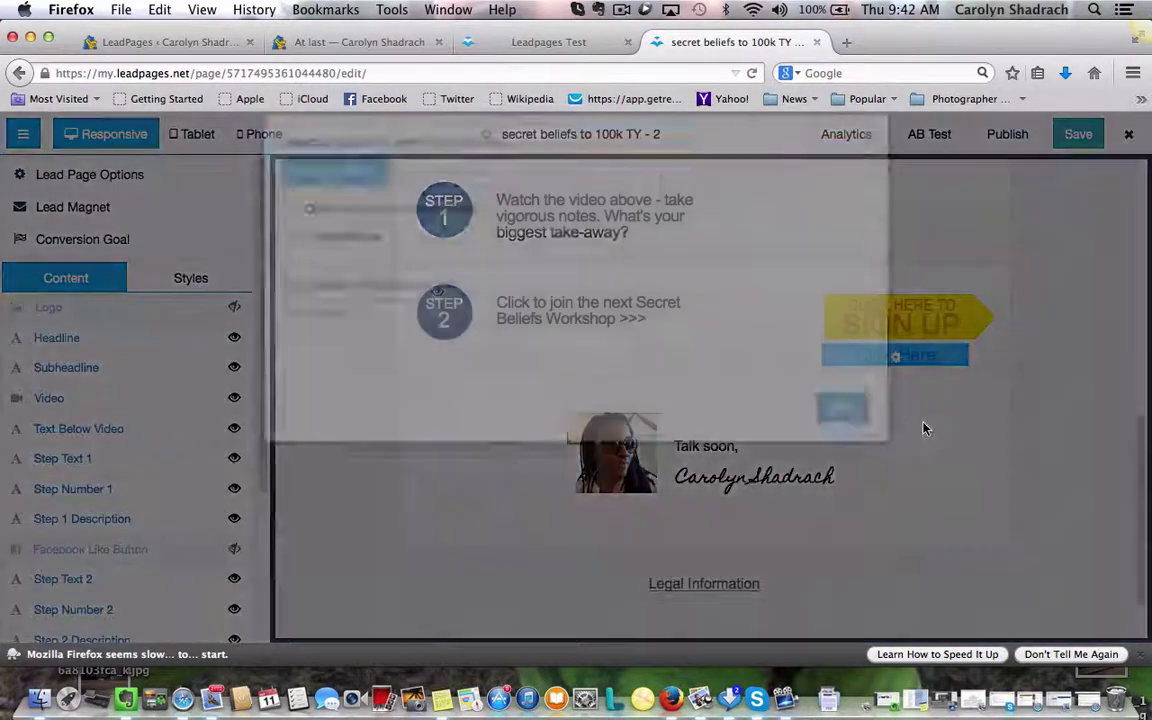
left_click(442, 255)
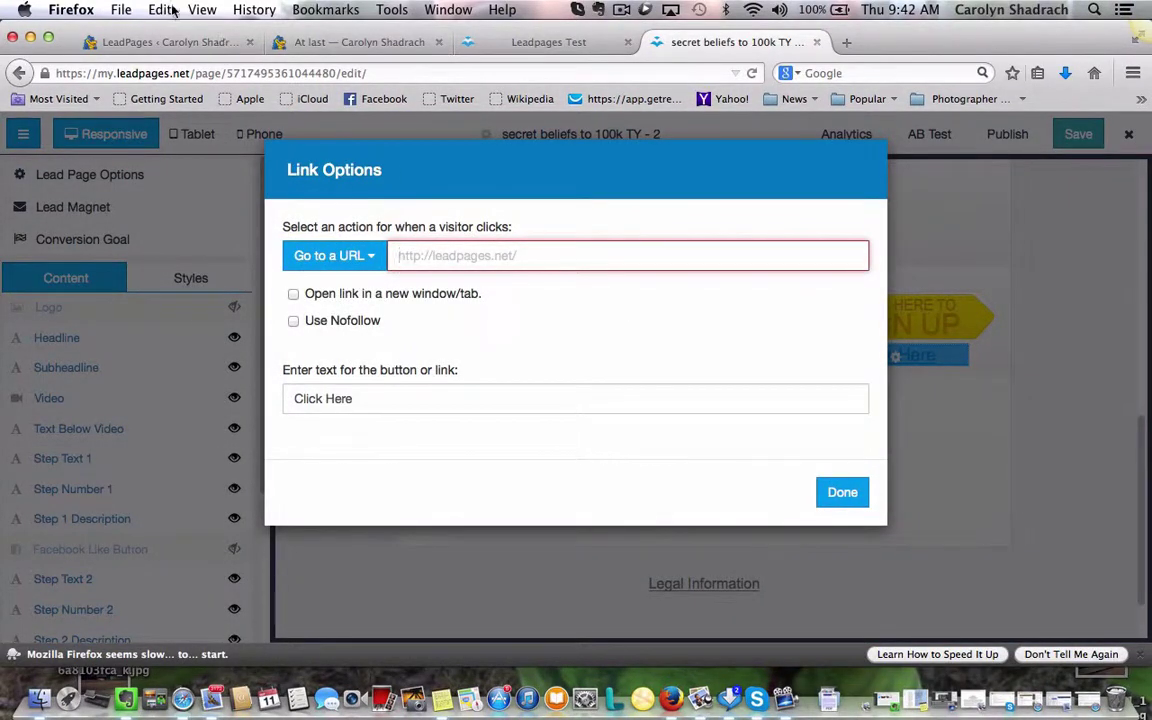
left_click(160, 10)
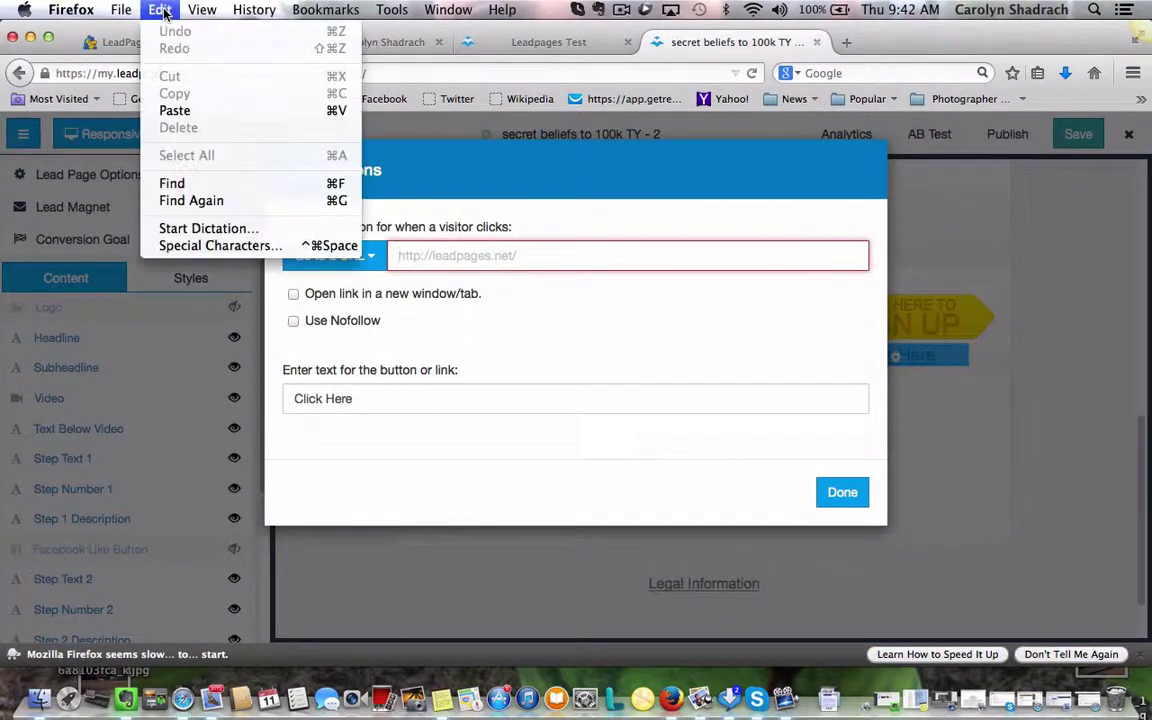
left_click(176, 111)
left_click(846, 491)
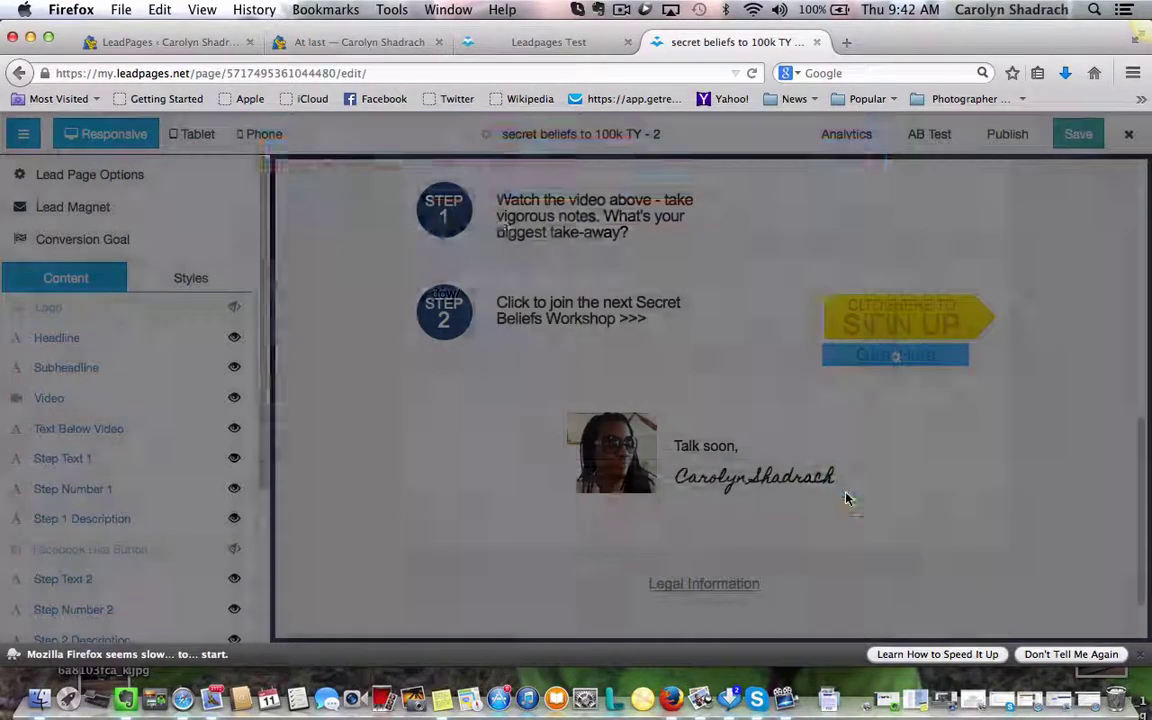
Save the secret beliefs to 100k TY - 2 page and choose WordPress as its publishing method
left_click_drag(1138, 470, 1121, 318)
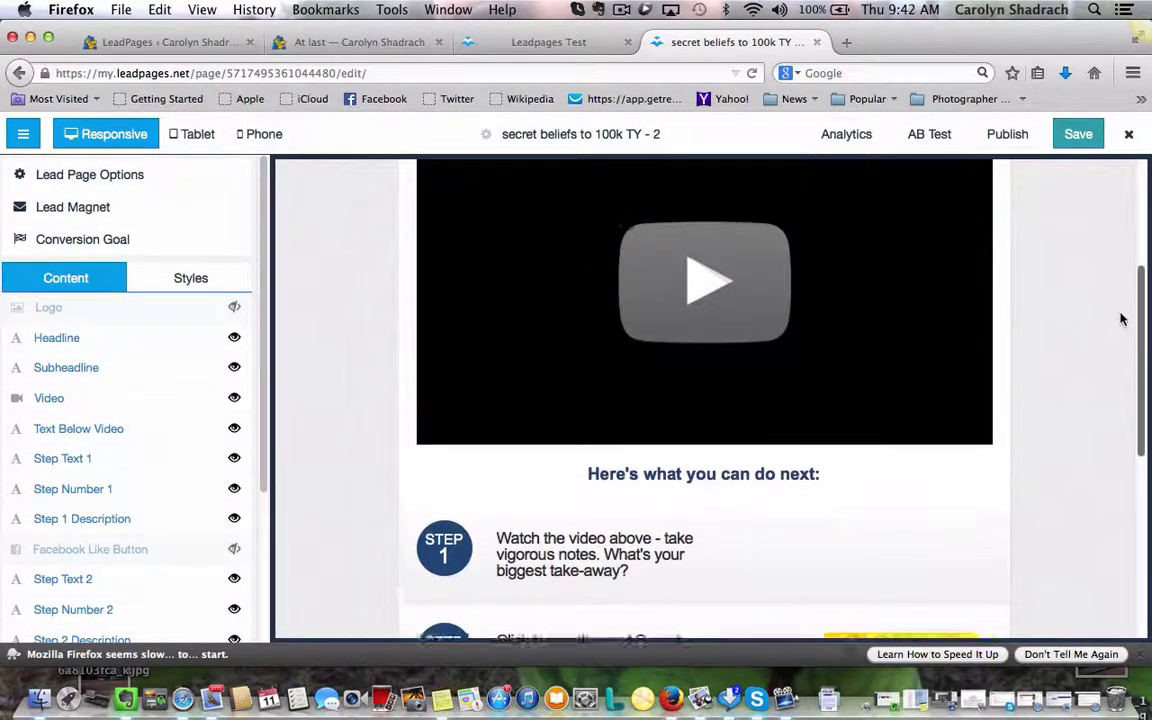
left_click(1076, 136)
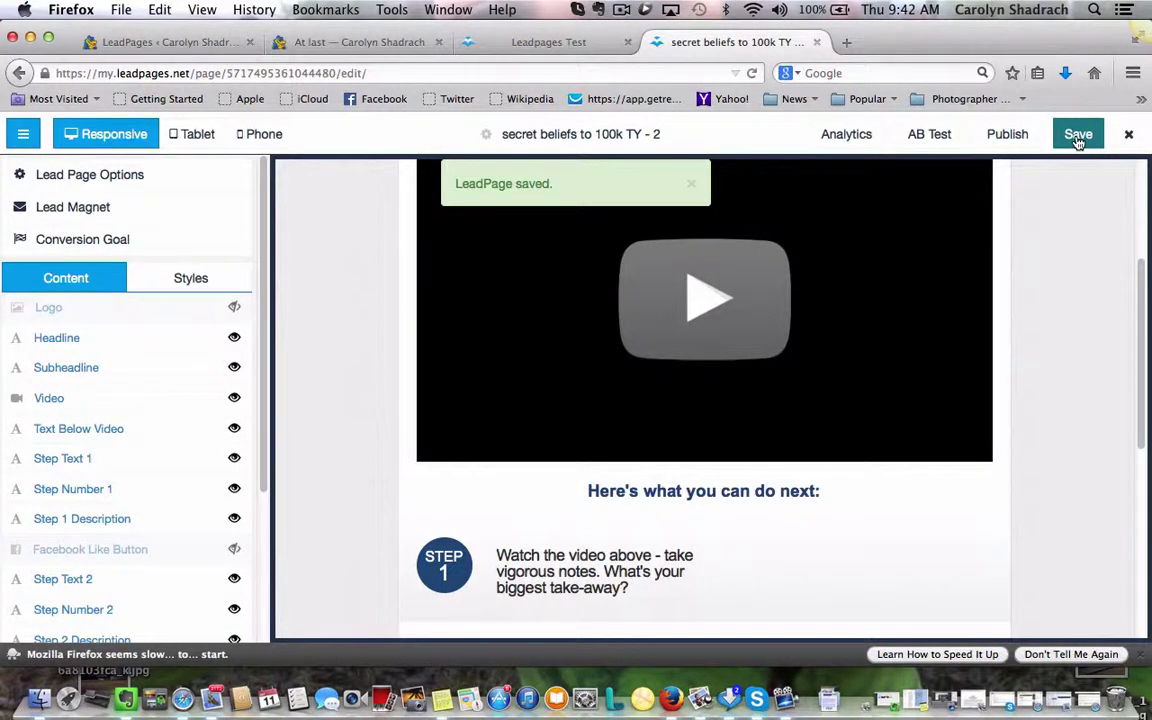
left_click(1007, 136)
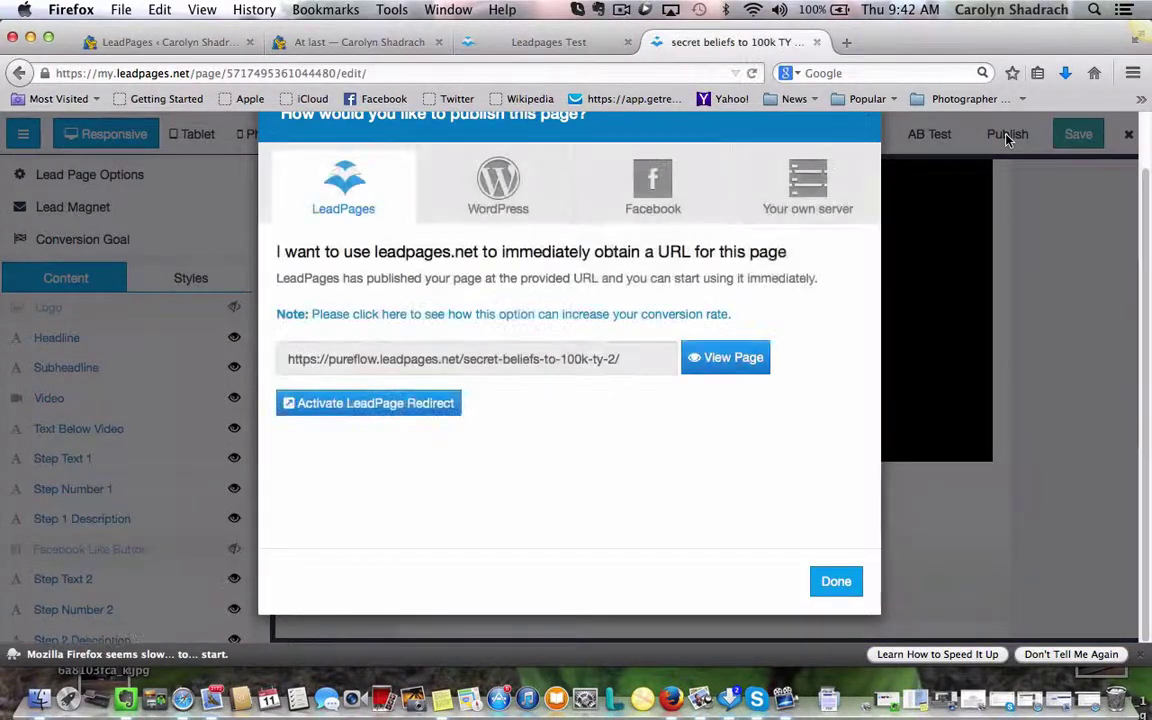
left_click(499, 191)
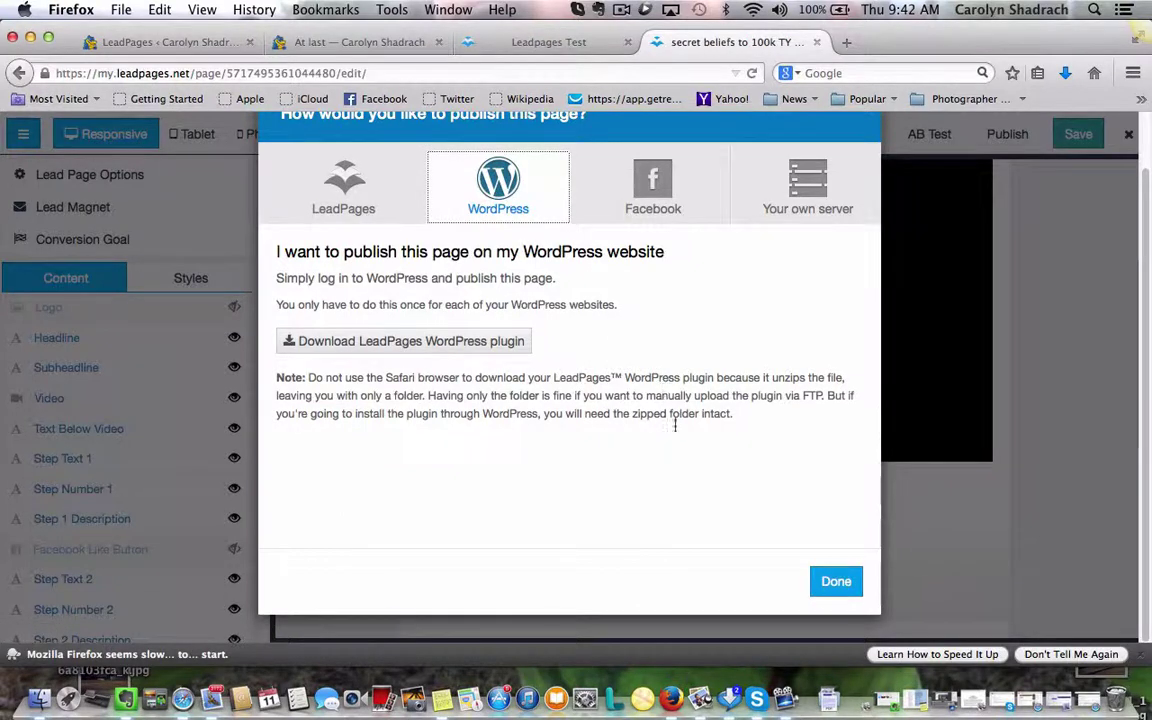
left_click(836, 584)
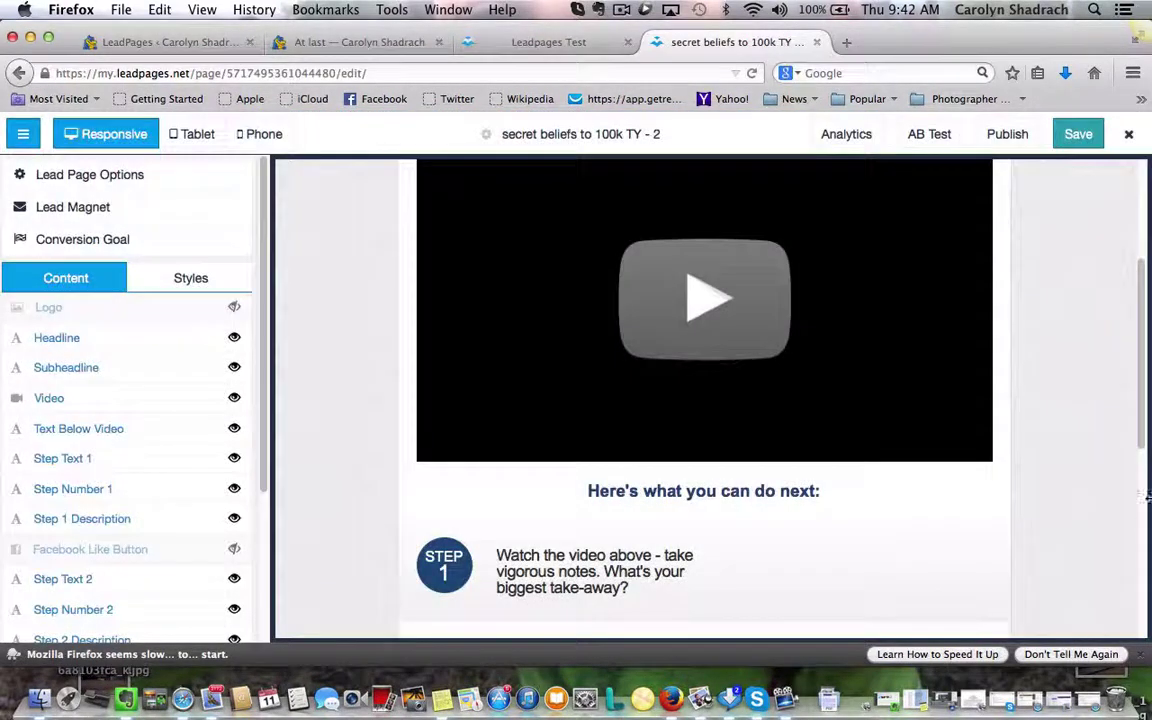
In WordPress, add a normal LeadPage displaying secret beliefs to 100k TY - 2, with custom URL "secret beliefs to 100K TY 2", and publish it
left_click(139, 45)
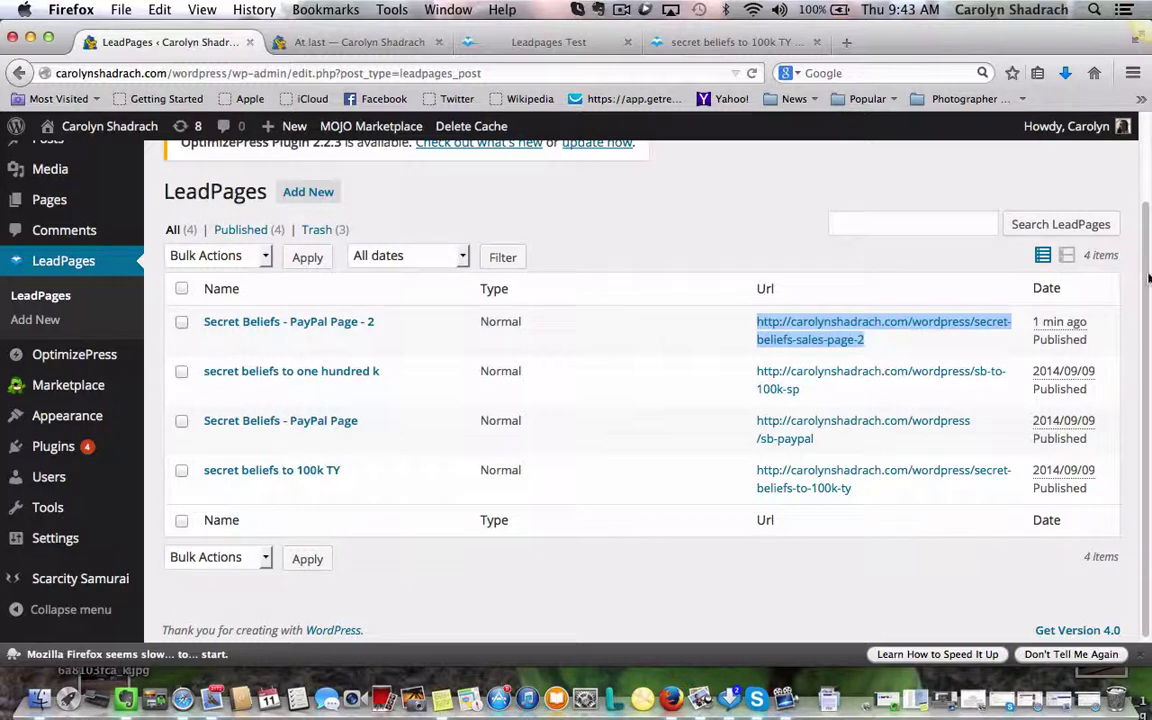
scroll(1134, 193, "up", 3)
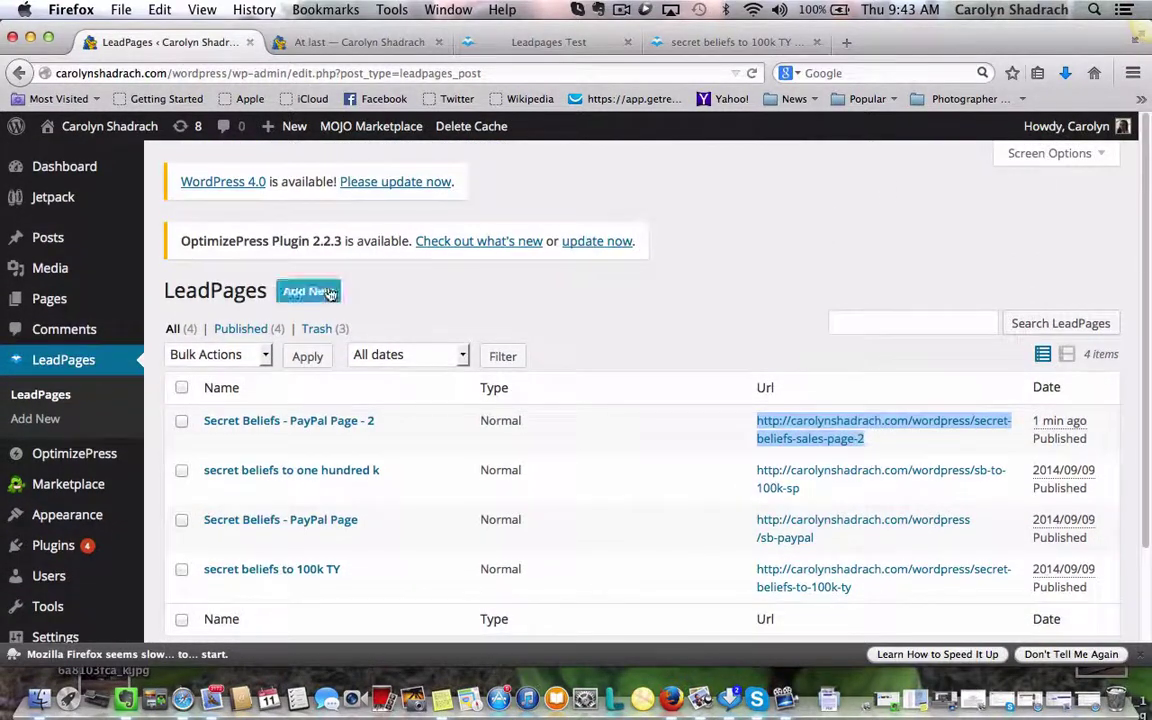
left_click(321, 294)
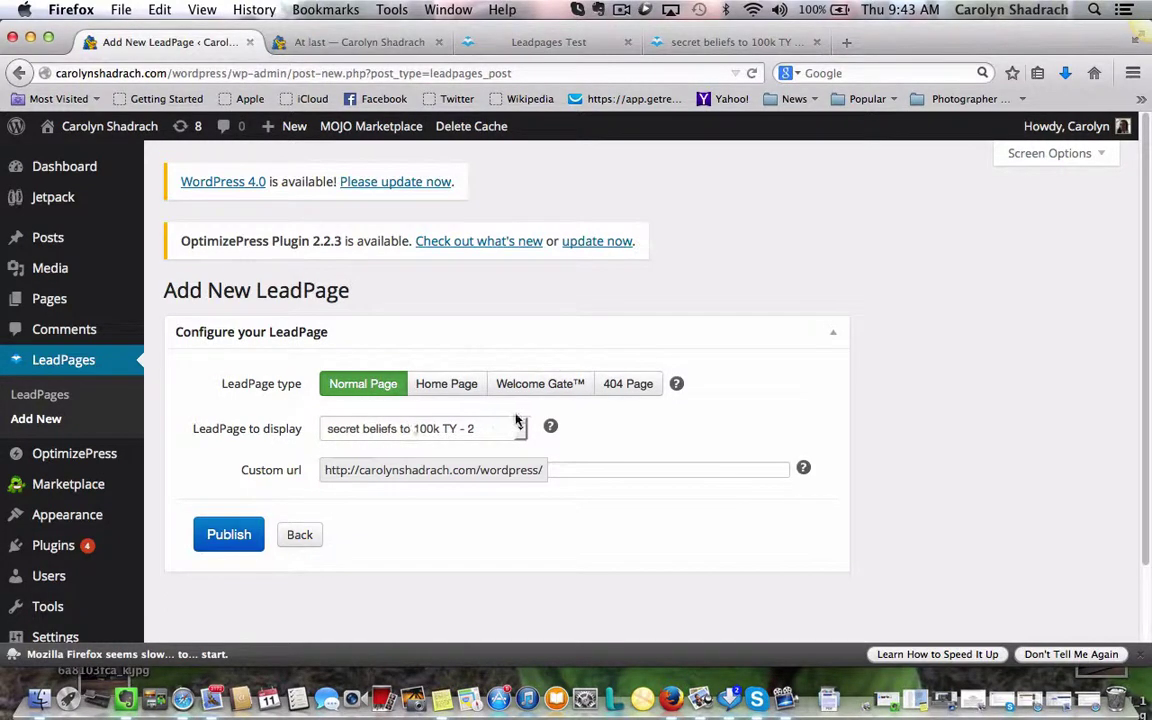
left_click(563, 472)
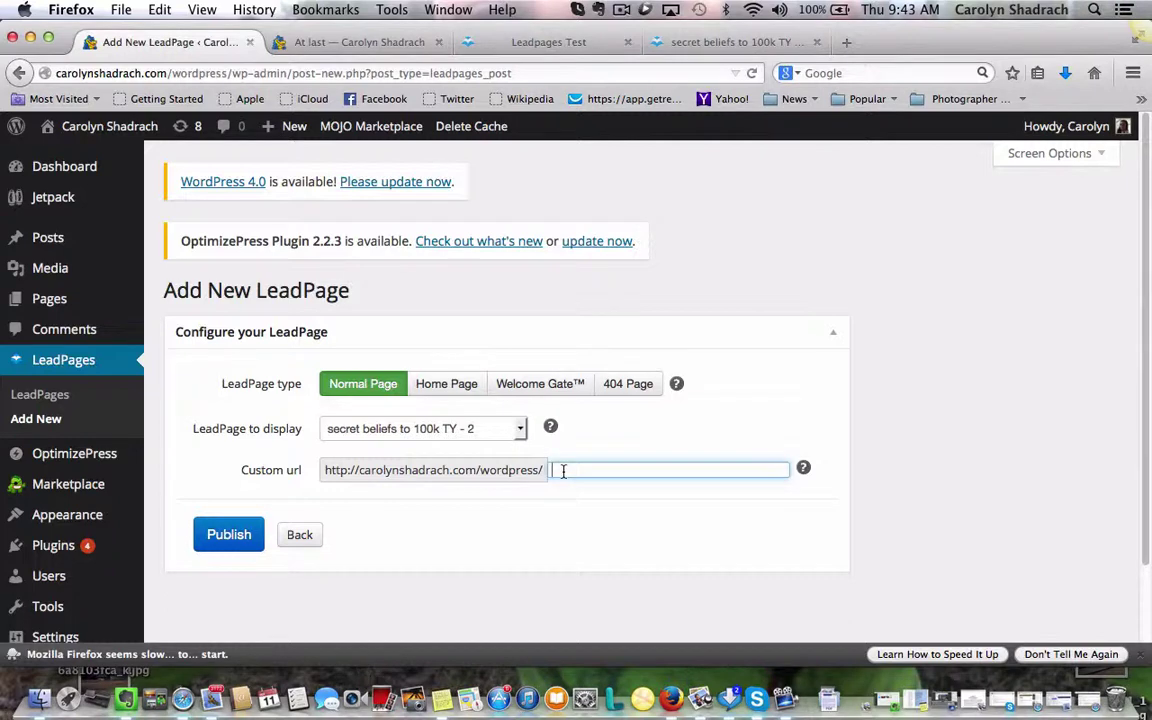
type("secret")
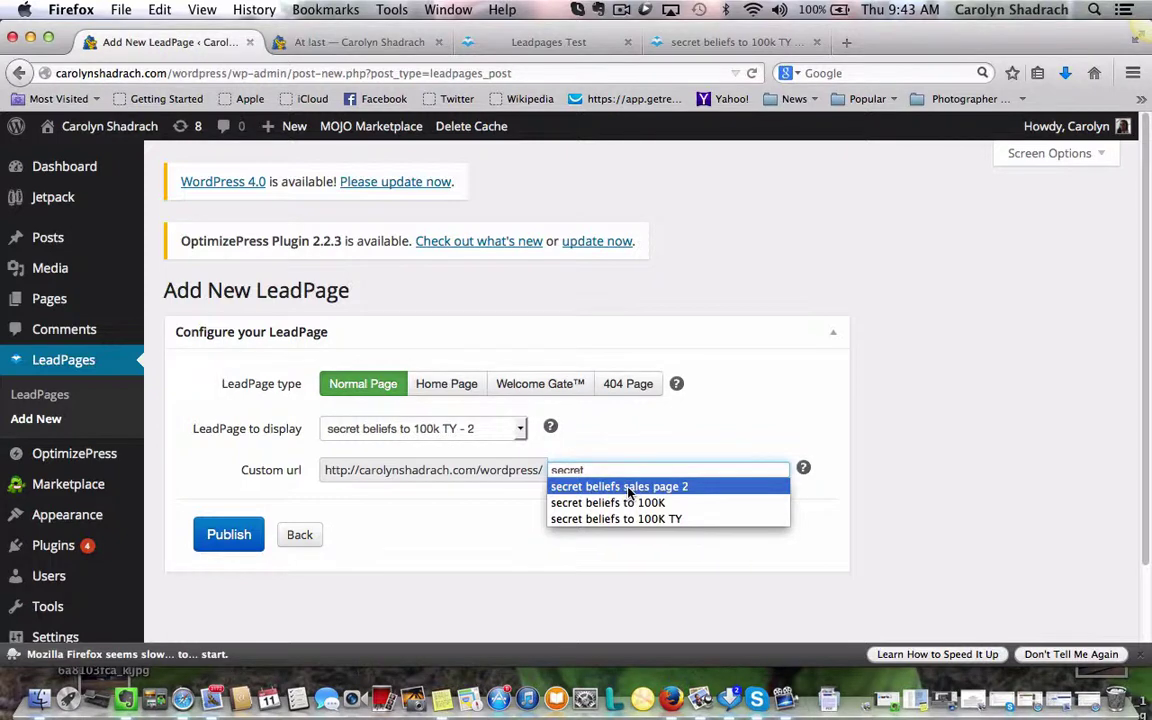
left_click(672, 520)
type("2")
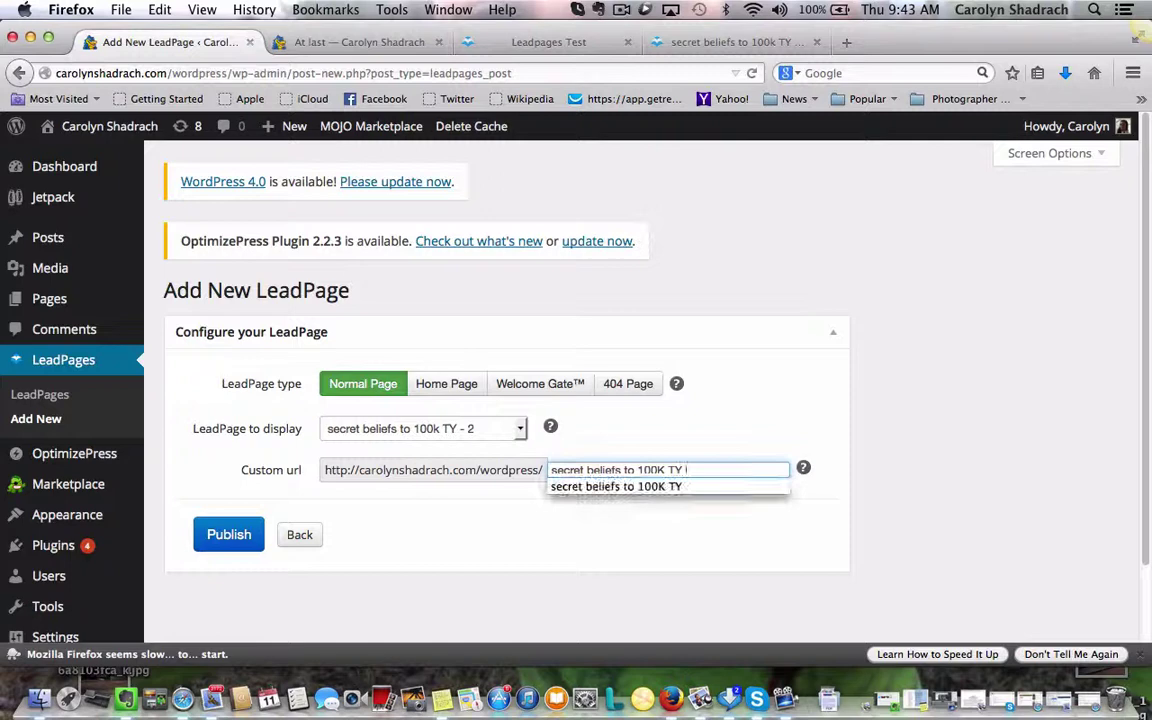
left_click(229, 536)
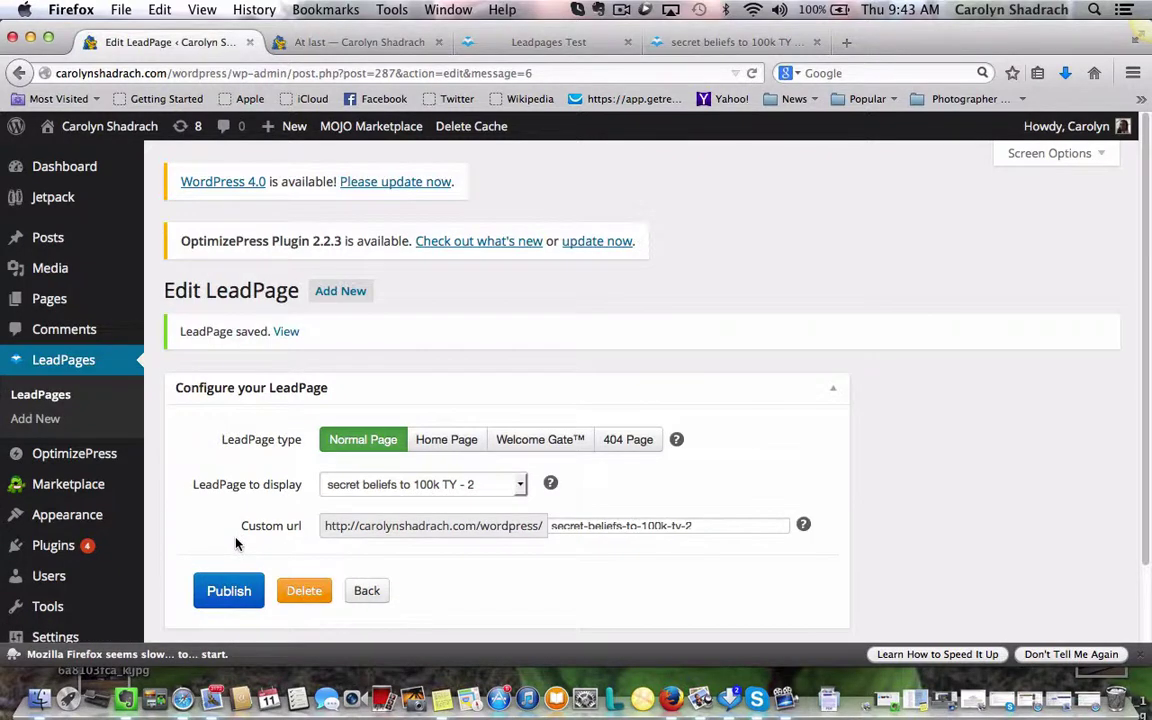
Return to the LeadPages list and copy the URL of the secret beliefs to 100k TY - 2 entry
left_click(367, 591)
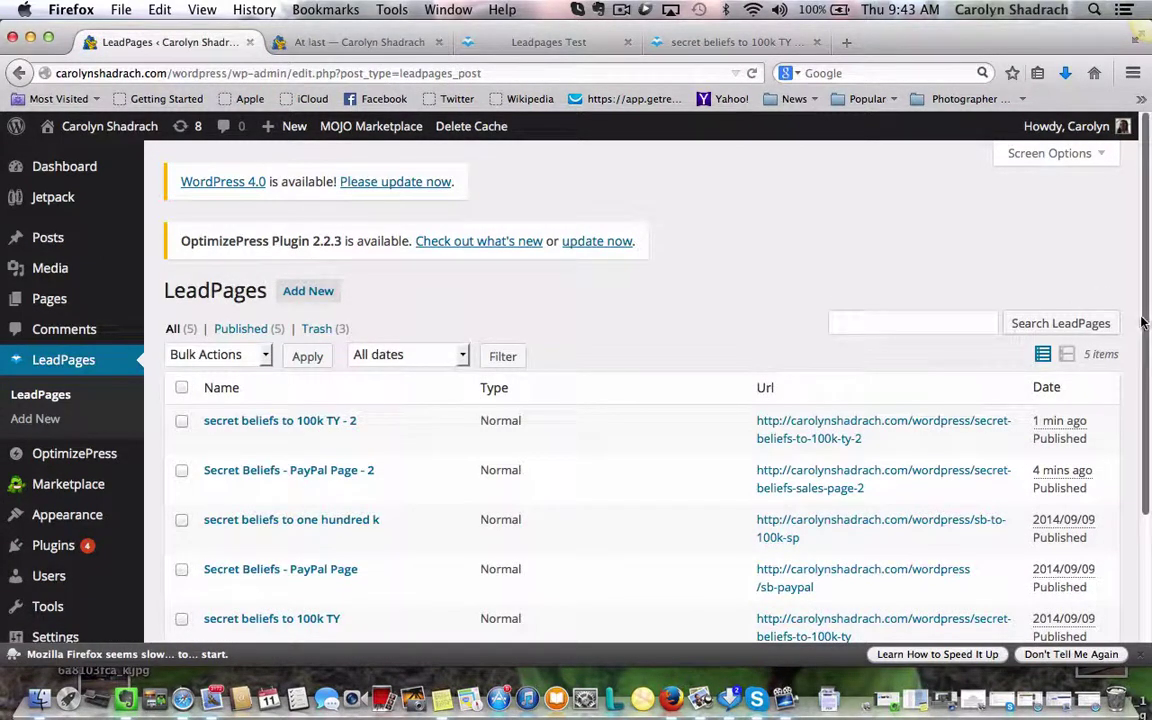
scroll(1145, 327, "down", 3)
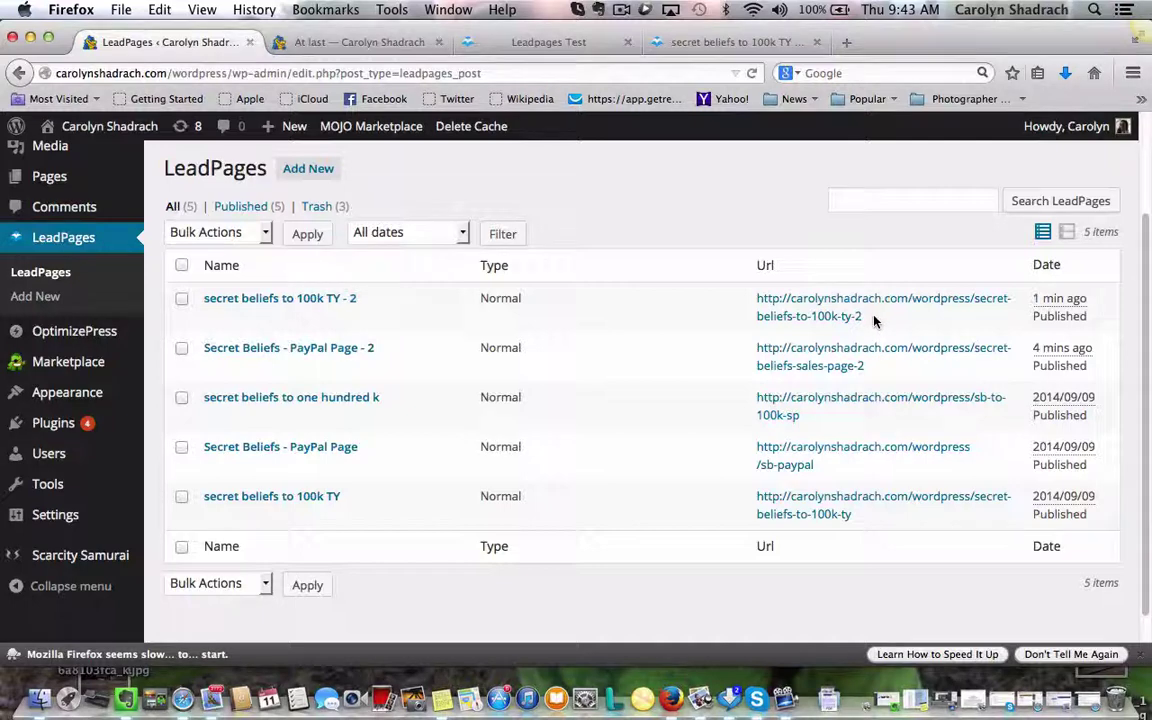
left_click_drag(868, 317, 749, 303)
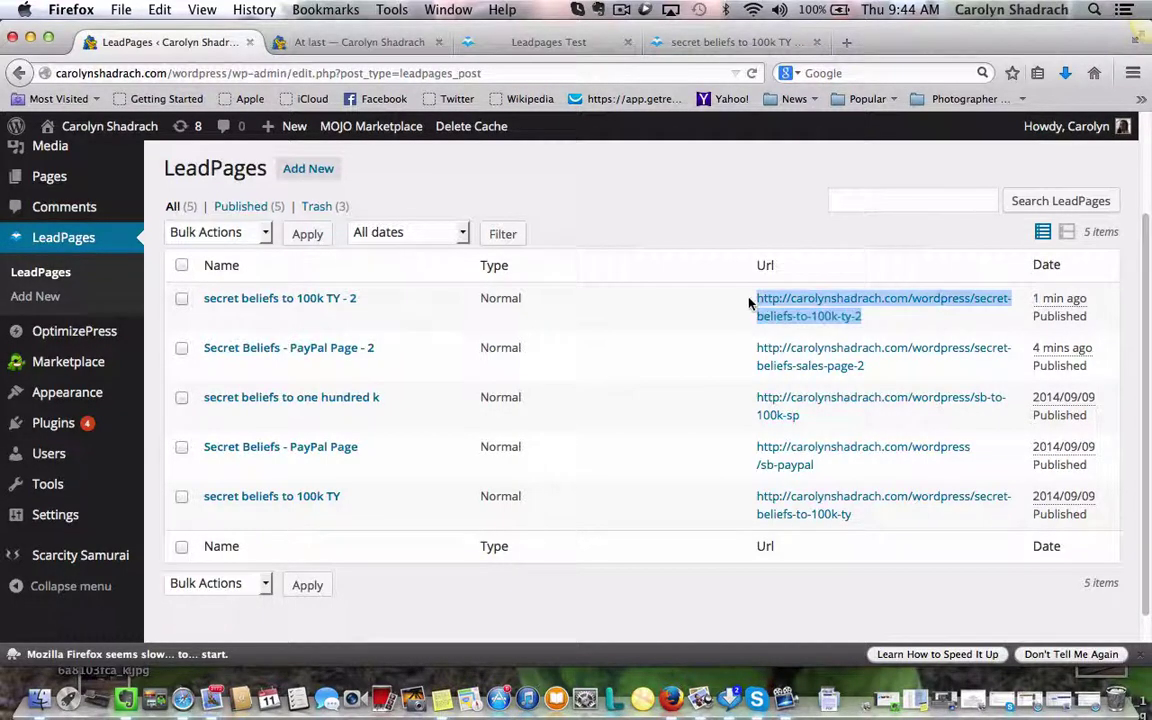
left_click(152, 12)
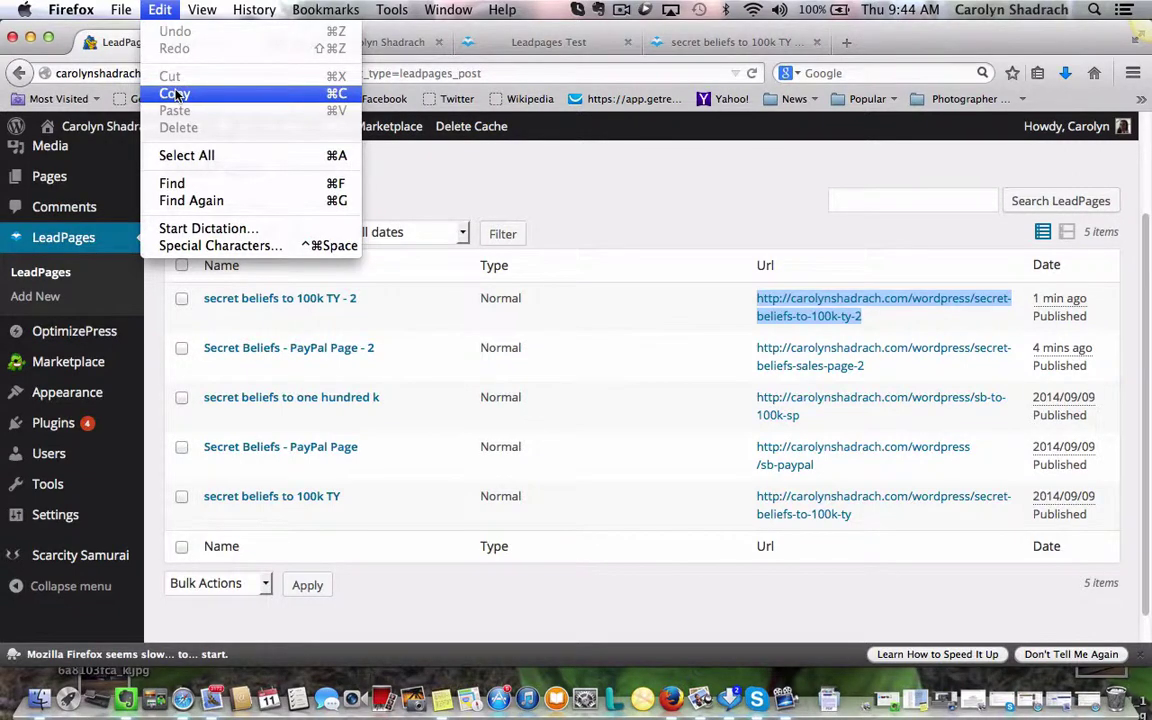
left_click(175, 94)
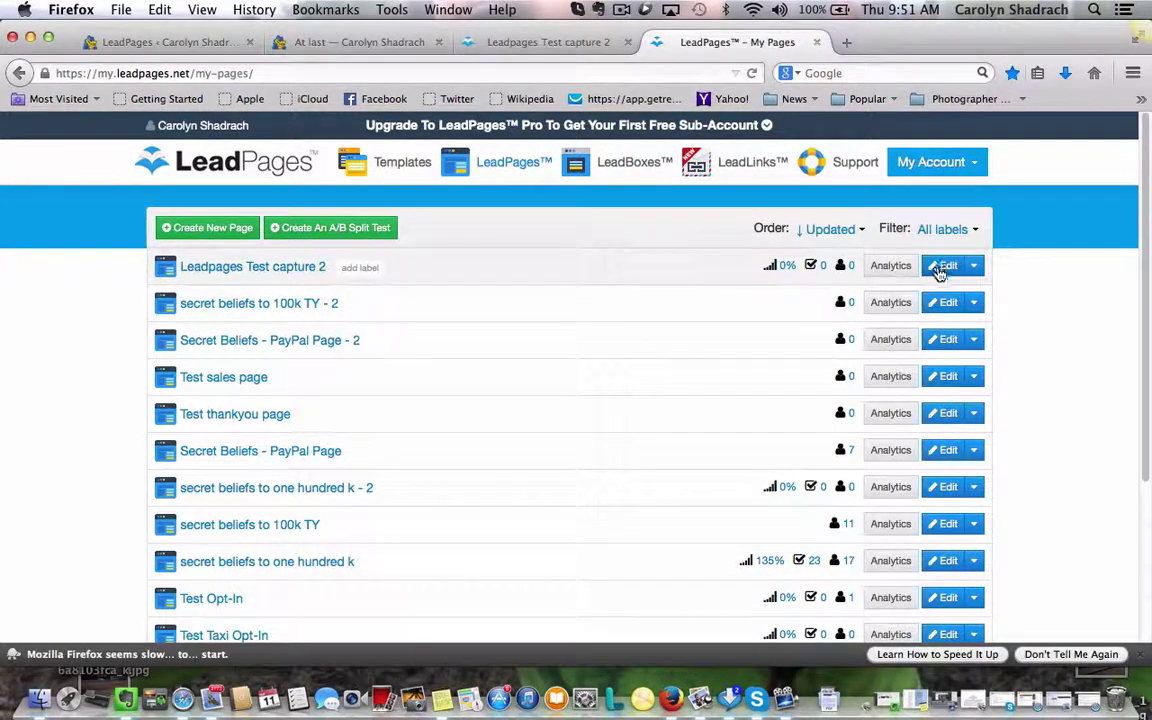
Open Leadpages Test capture 2 for editing and set its opt-in form's thank-you page to the copied secret-beliefs-to-100k-ty-2 URL
left_click(946, 266)
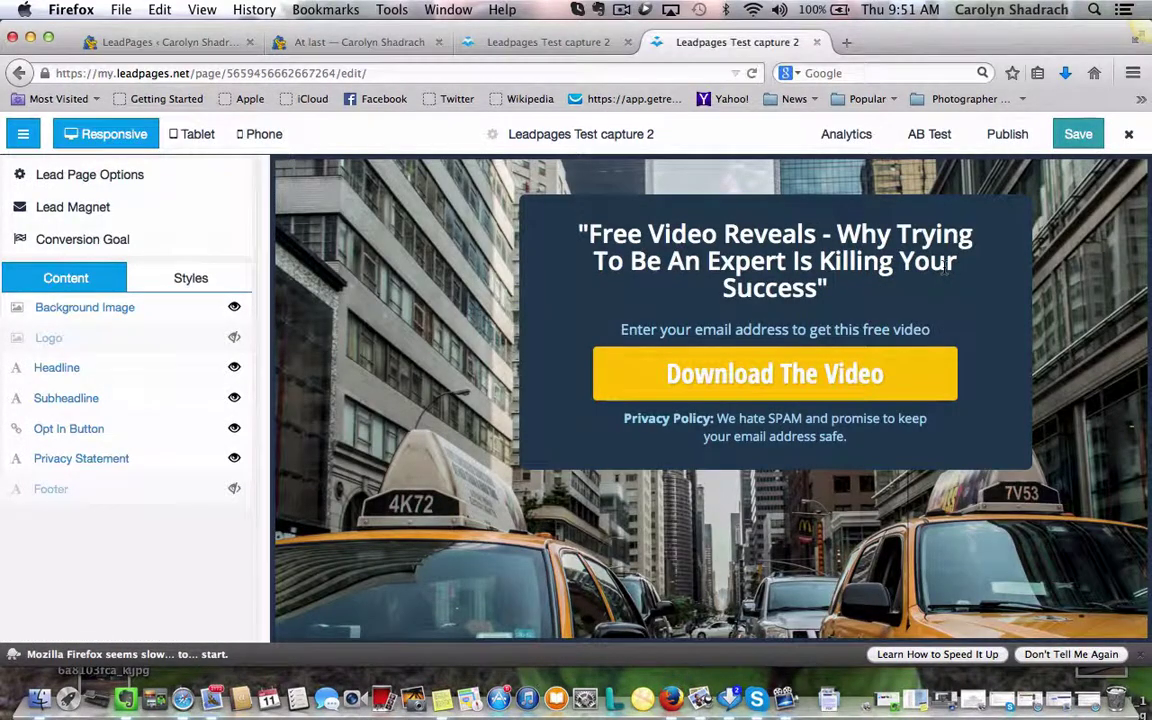
left_click(786, 380)
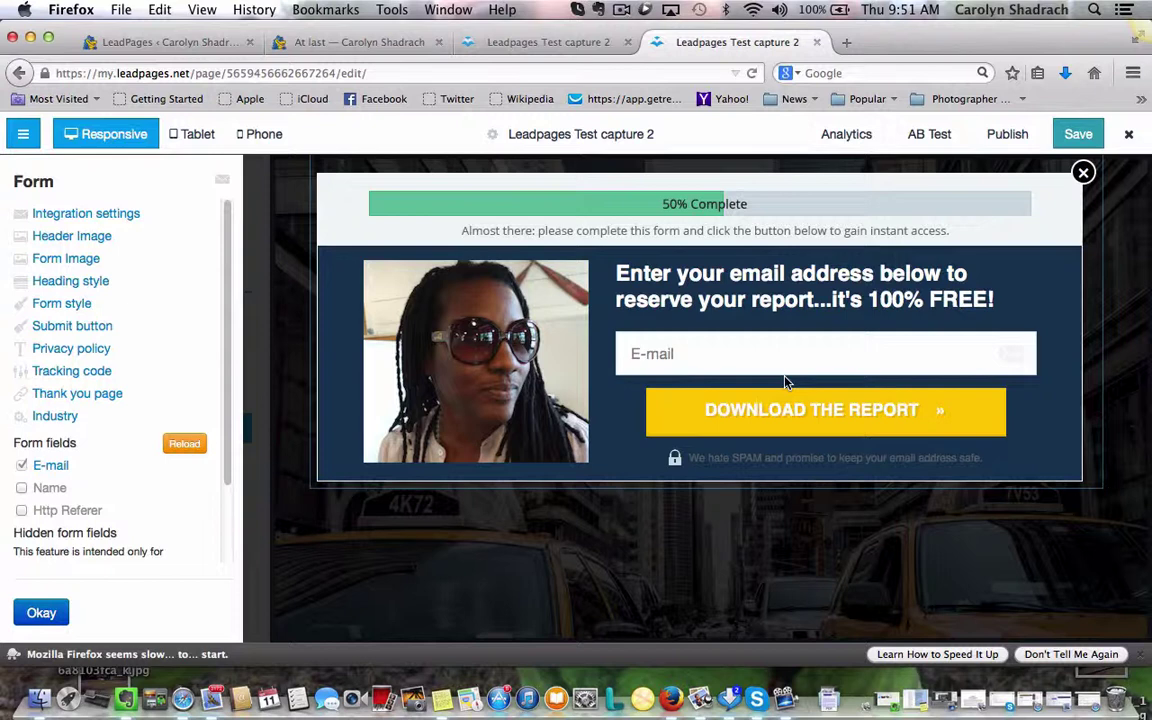
left_click(57, 395)
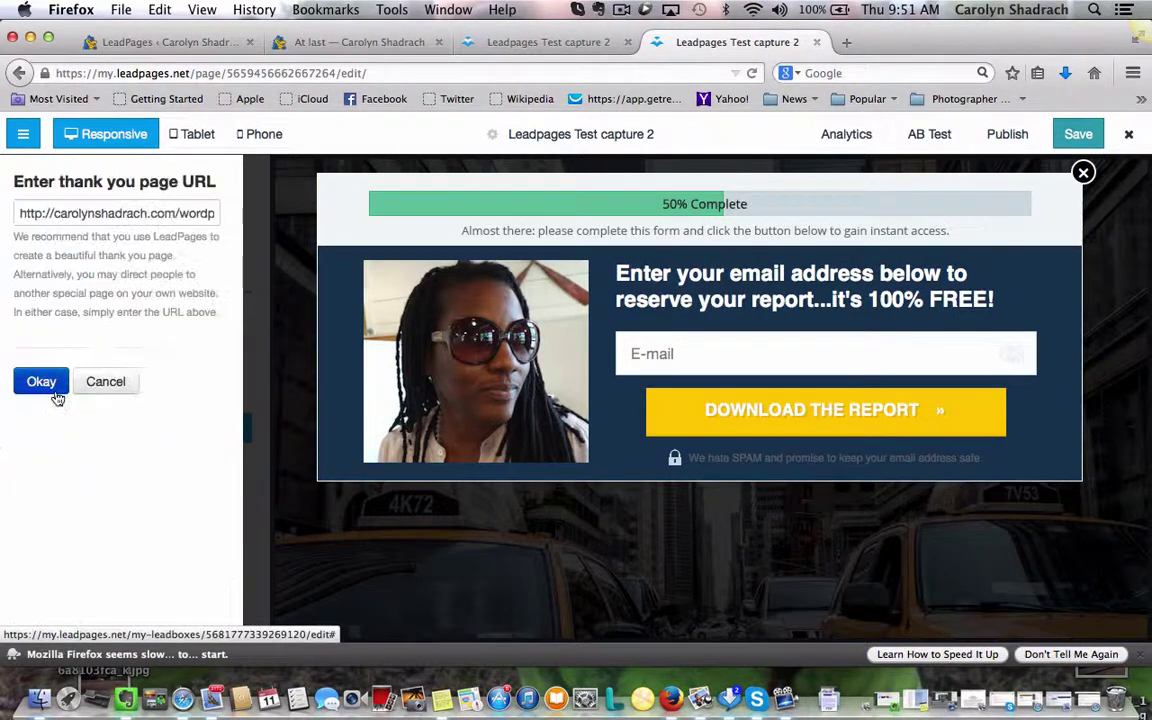
left_click_drag(18, 213, 238, 215)
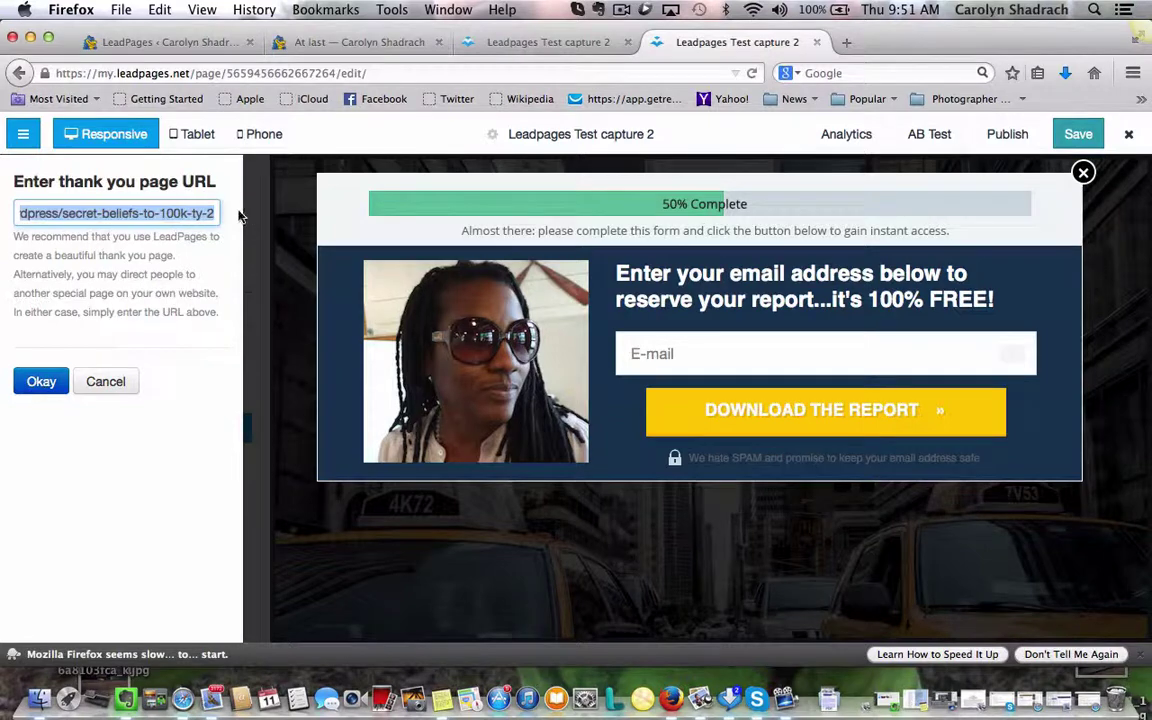
left_click(160, 10)
left_click(175, 111)
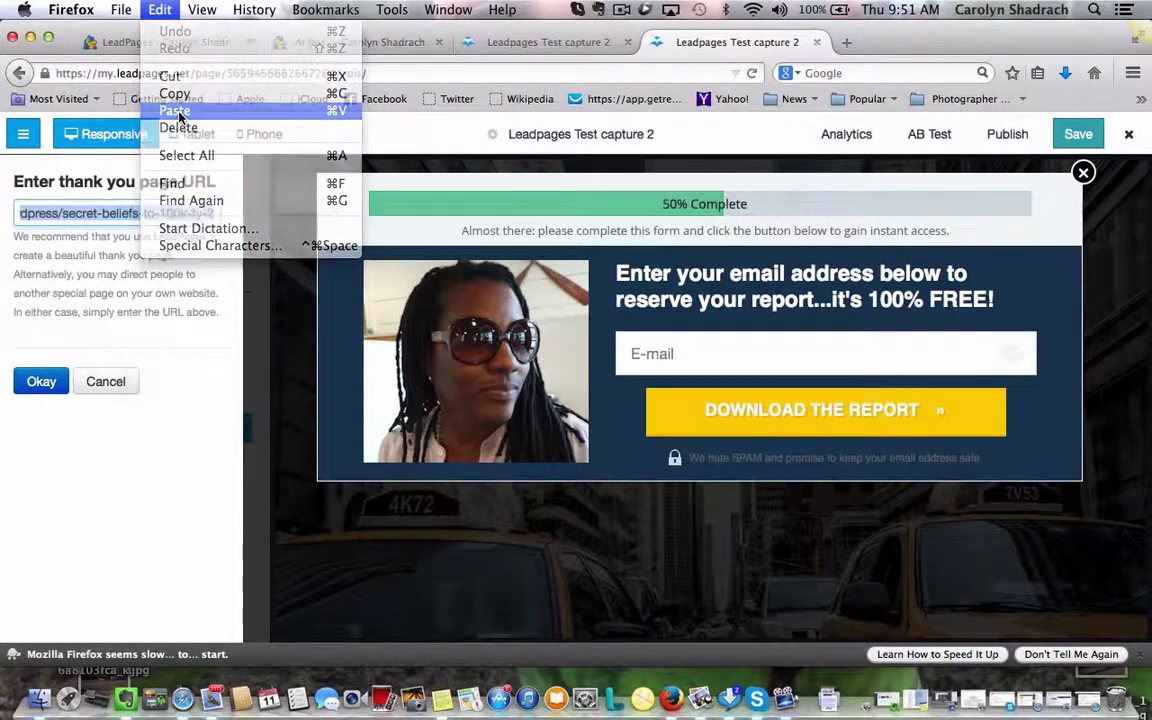
left_click(42, 382)
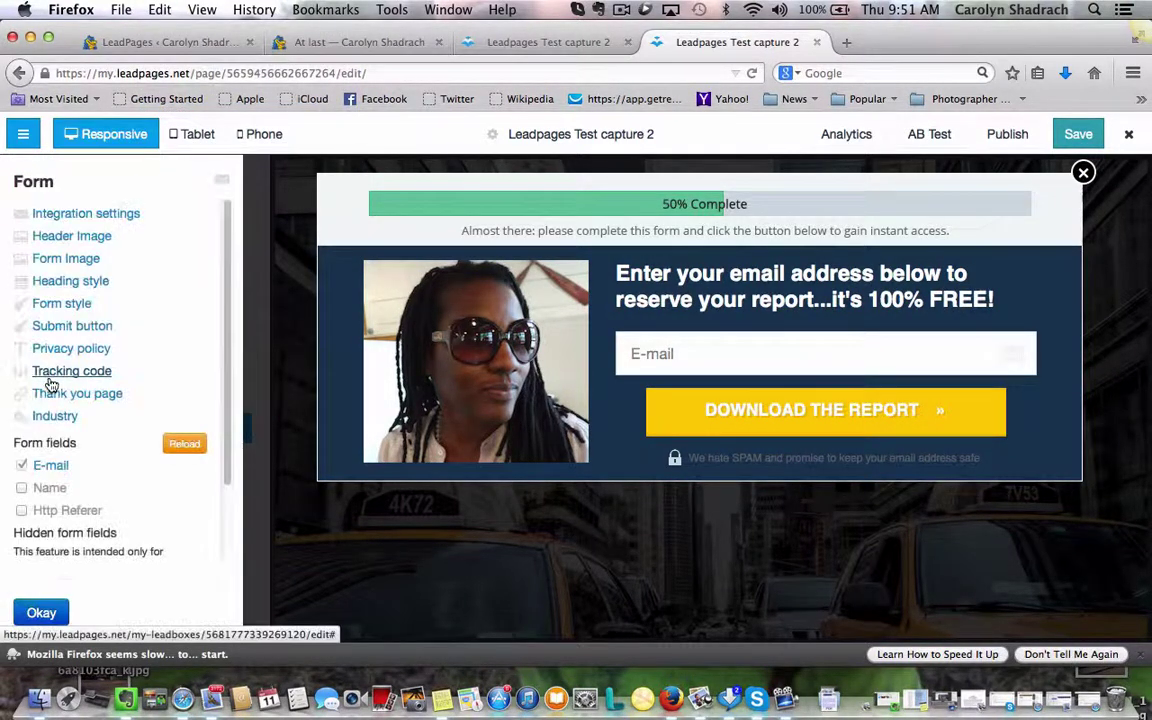
left_click(41, 612)
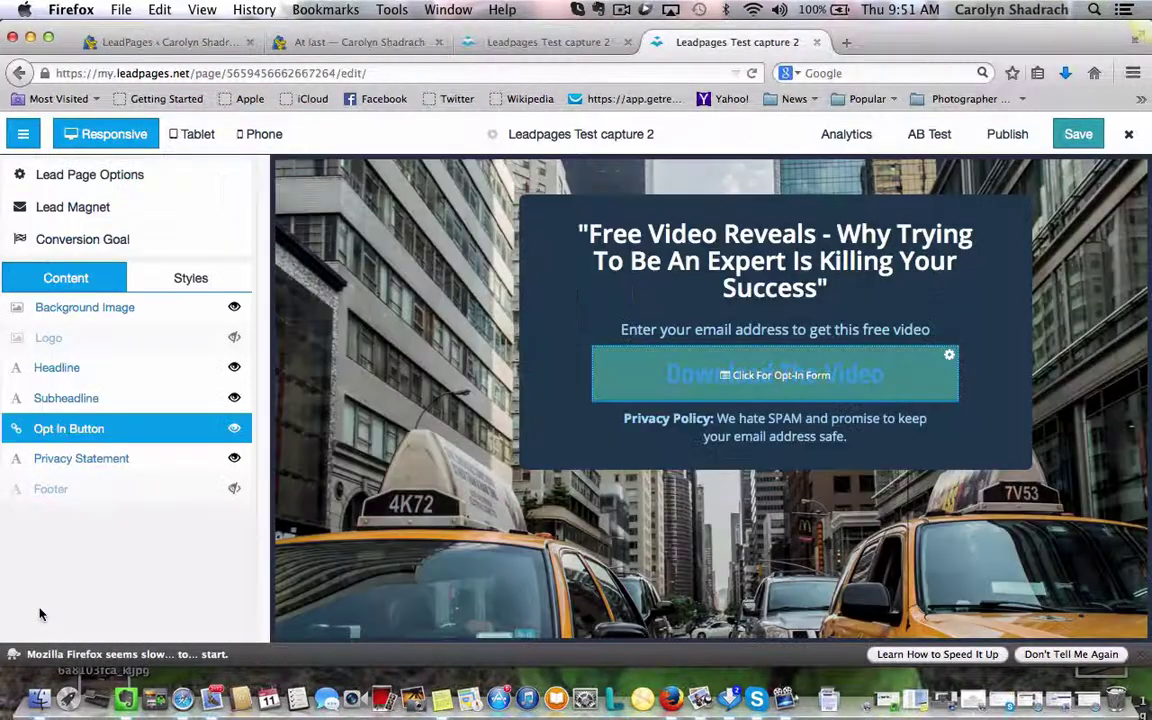
Save the Leadpages Test capture 2 page and choose WordPress as its publishing method
left_click(1075, 135)
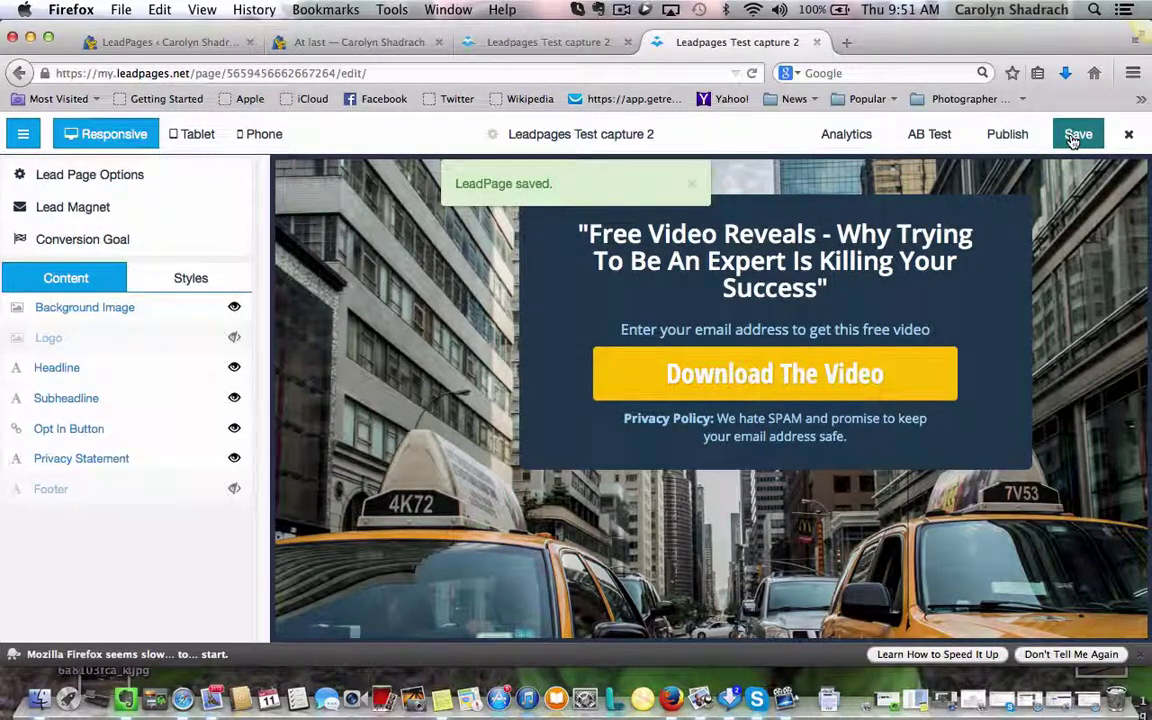
left_click(1008, 136)
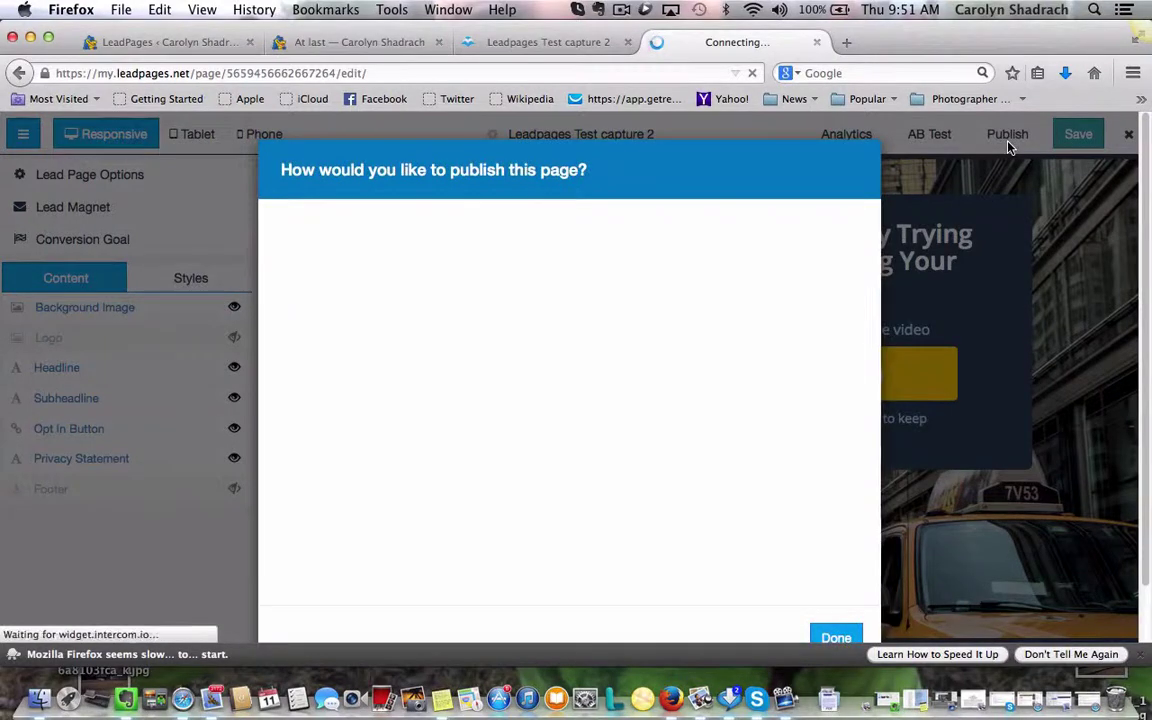
left_click(498, 242)
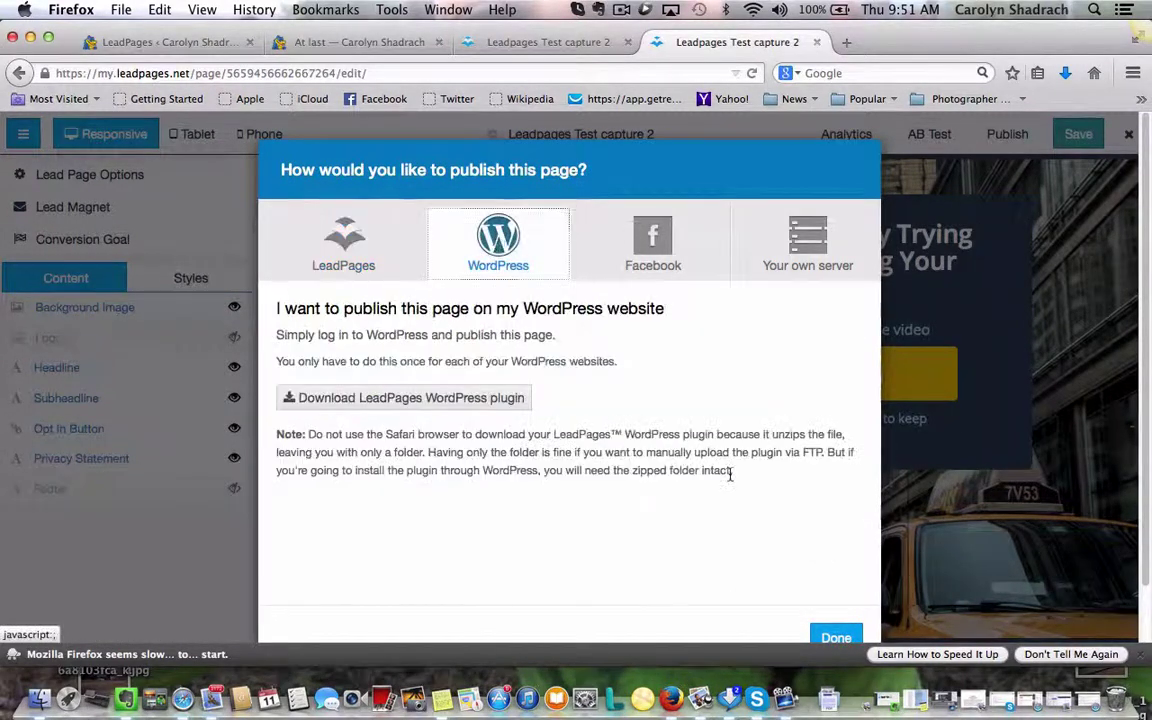
left_click(832, 638)
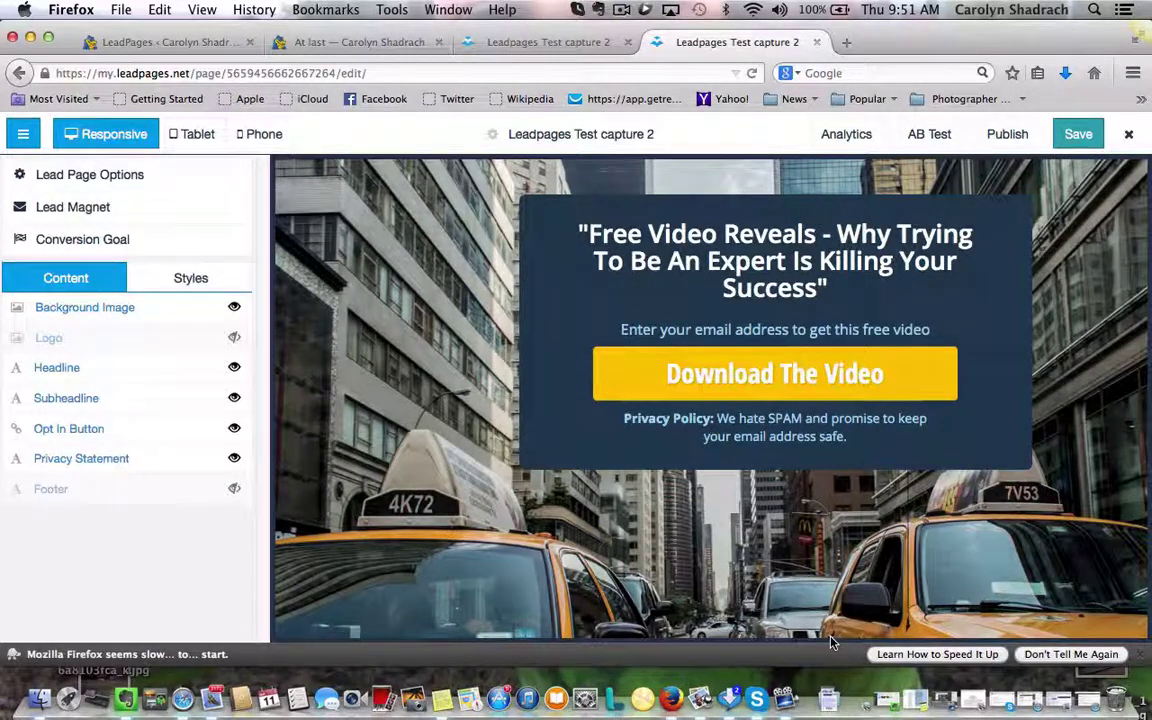
In WordPress, add a normal LeadPage displaying Leadpages Test capture 2, with custom URL leadpages-test-capture-2, and publish it
left_click(170, 42)
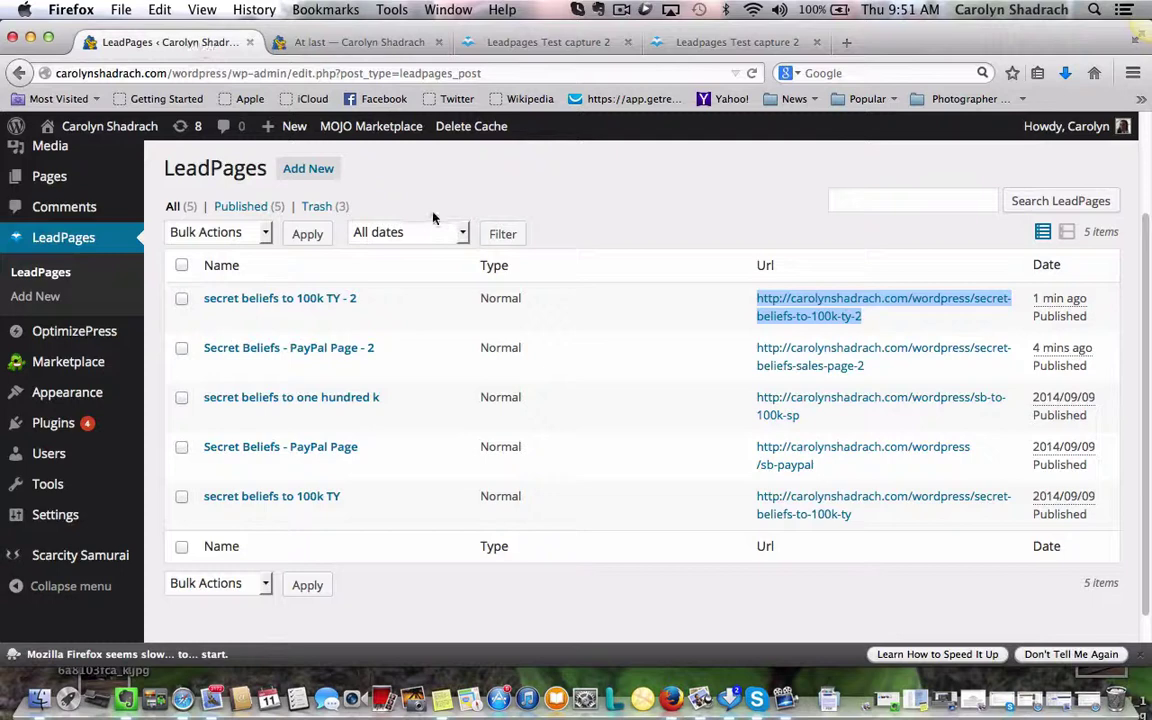
left_click(307, 169)
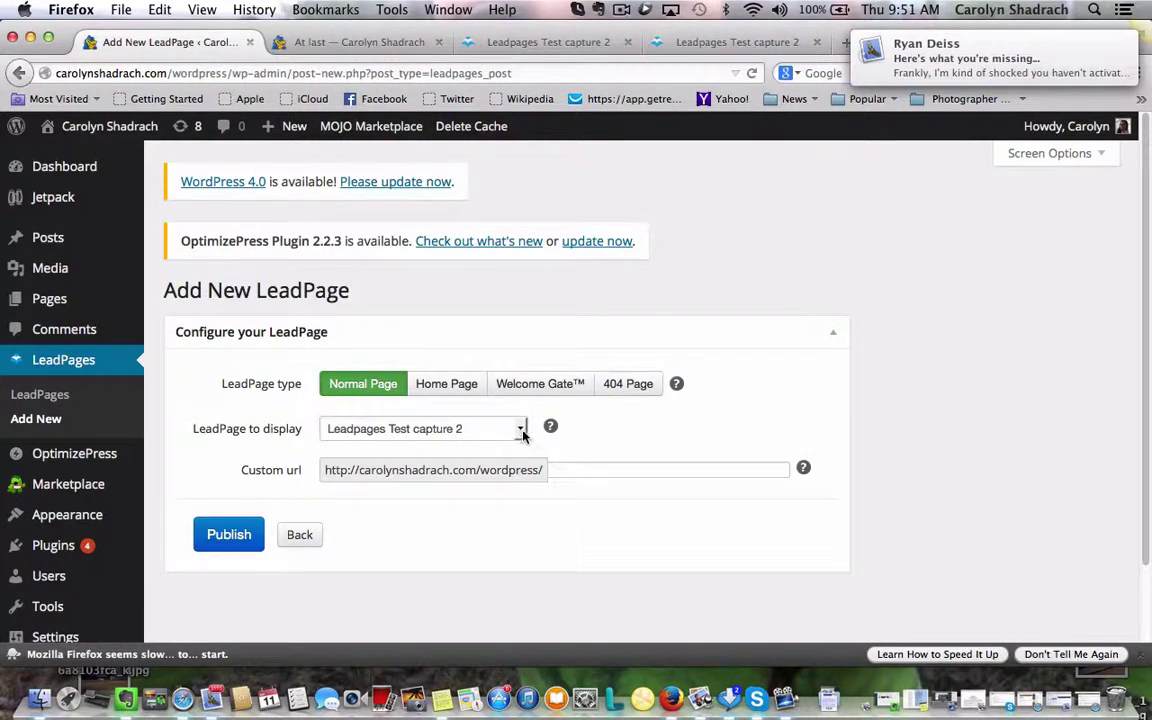
left_click(232, 535)
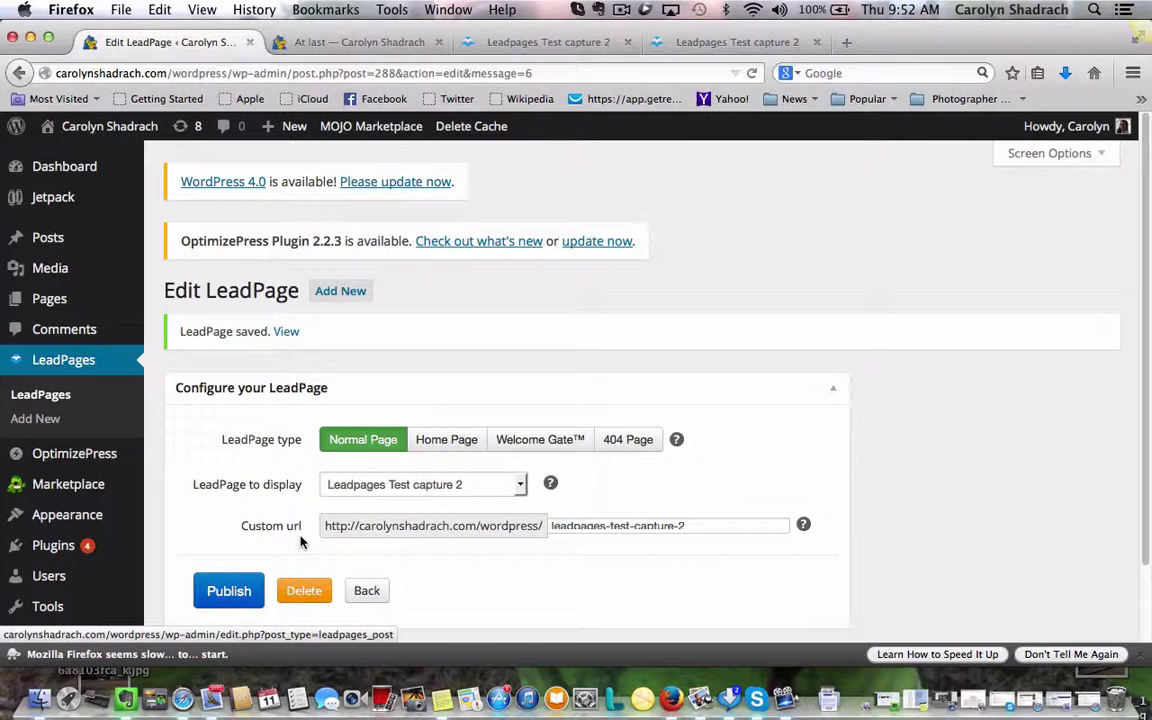
Return to the LeadPages list and copy the URL of the Leadpages Test capture 2 entry
left_click(363, 591)
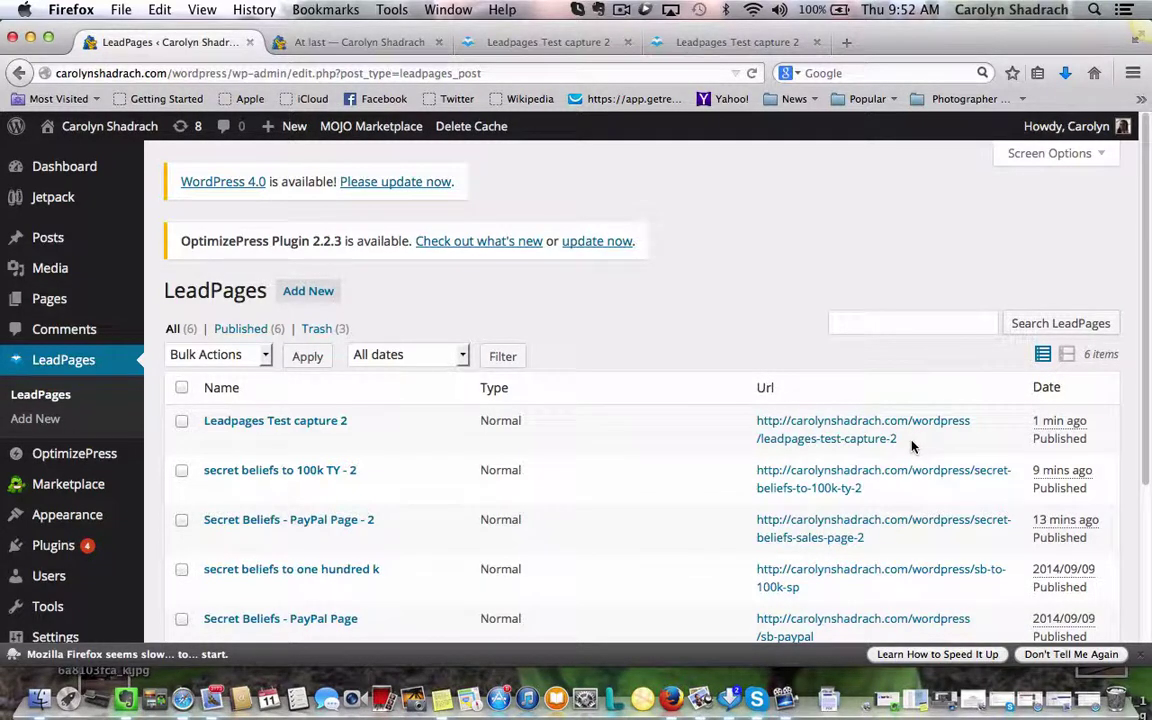
left_click_drag(900, 440, 748, 421)
left_click(160, 9)
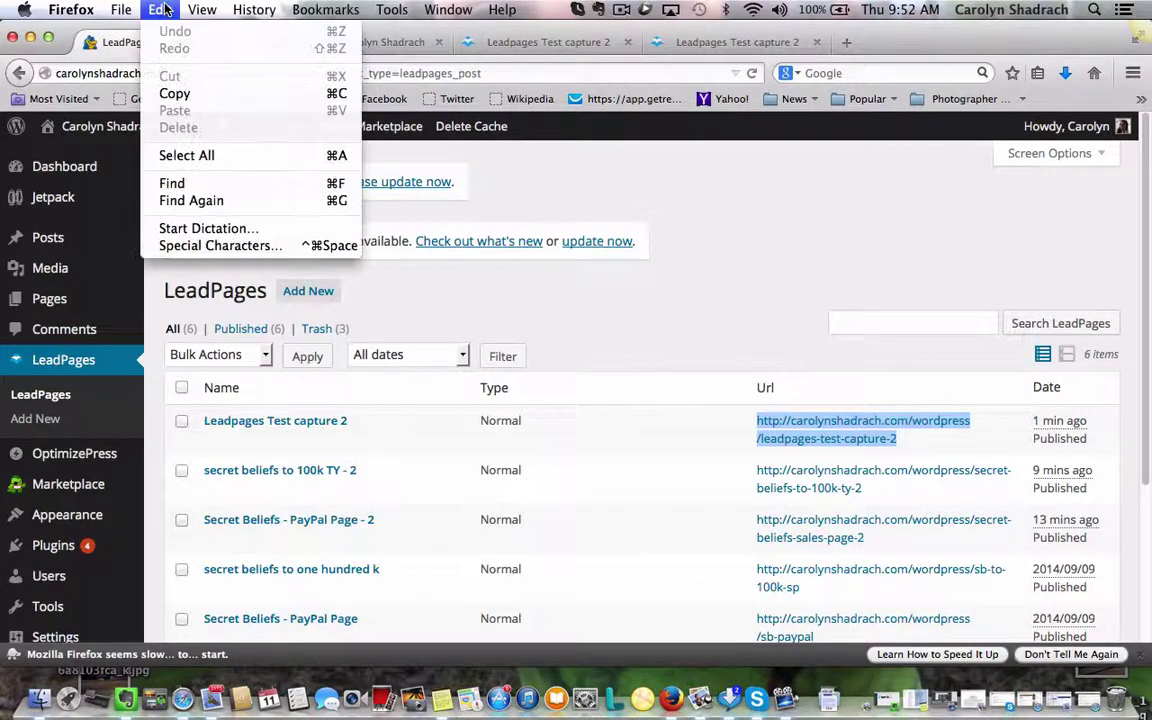
left_click(175, 93)
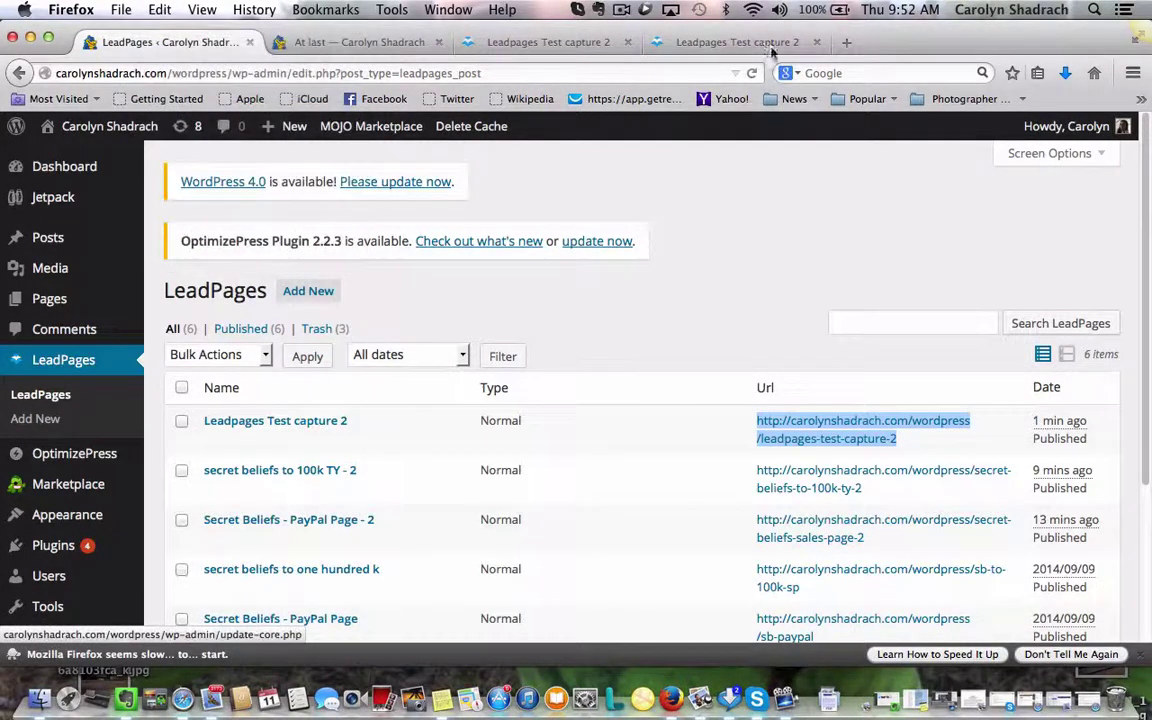
Open a new browser window and load the copied leadpages-test-capture-2 URL in it
left_click(121, 10)
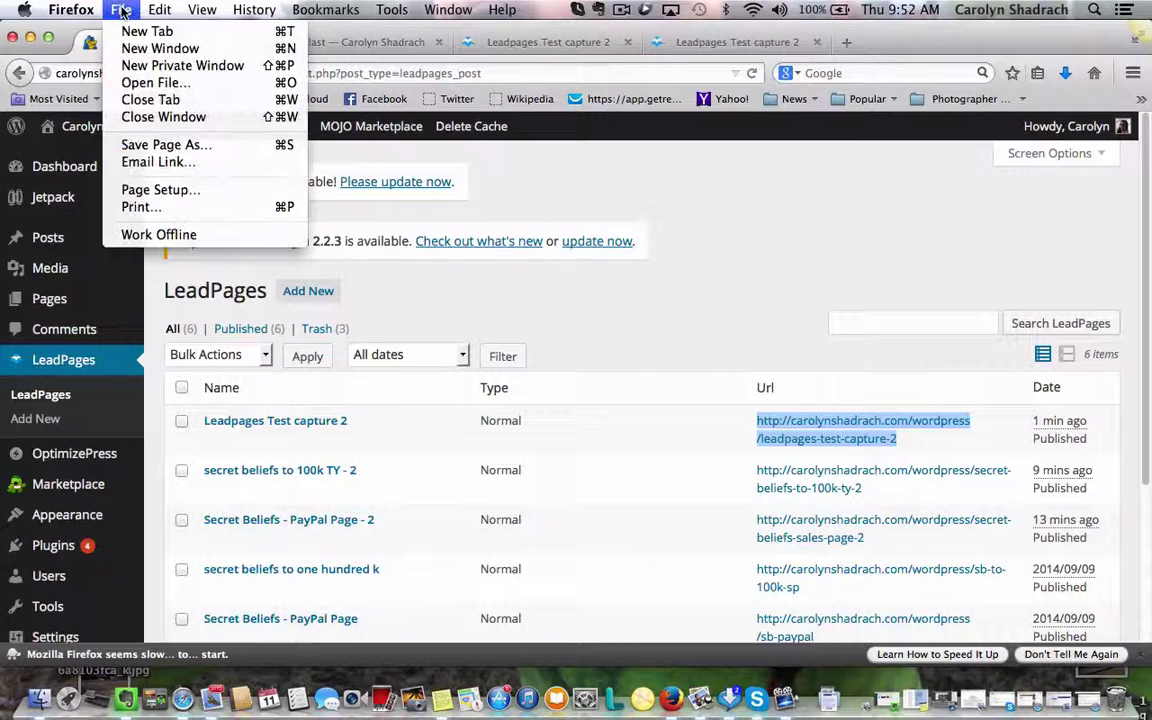
left_click(138, 50)
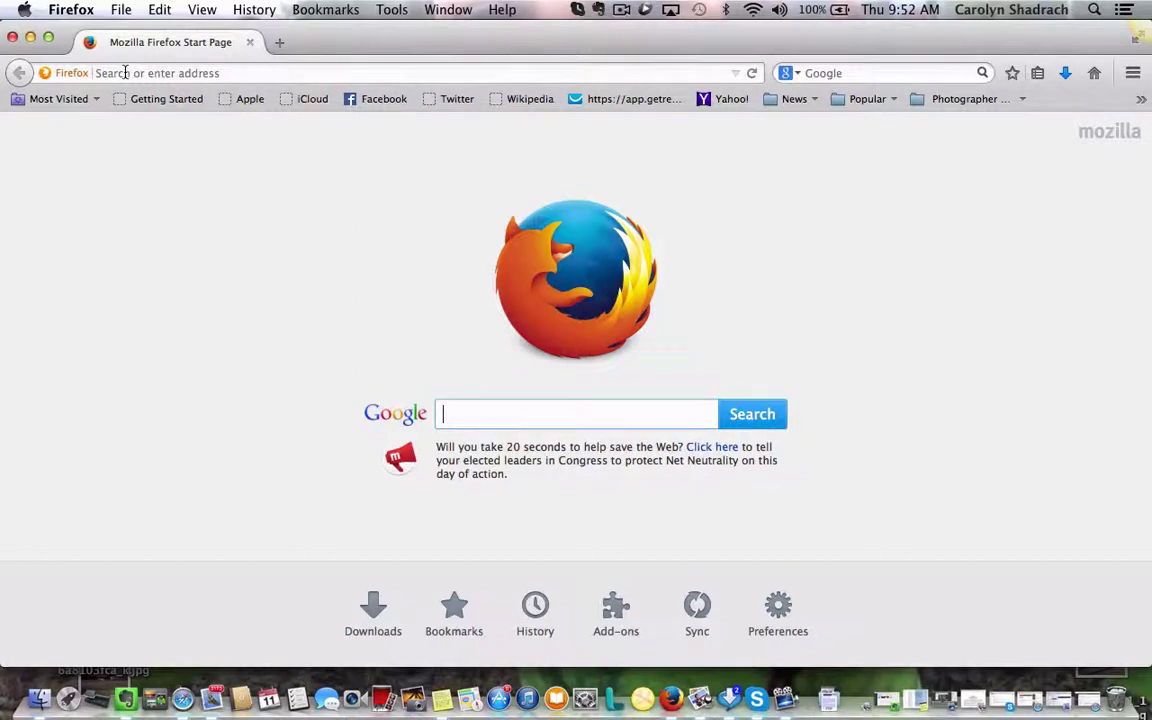
left_click(125, 73)
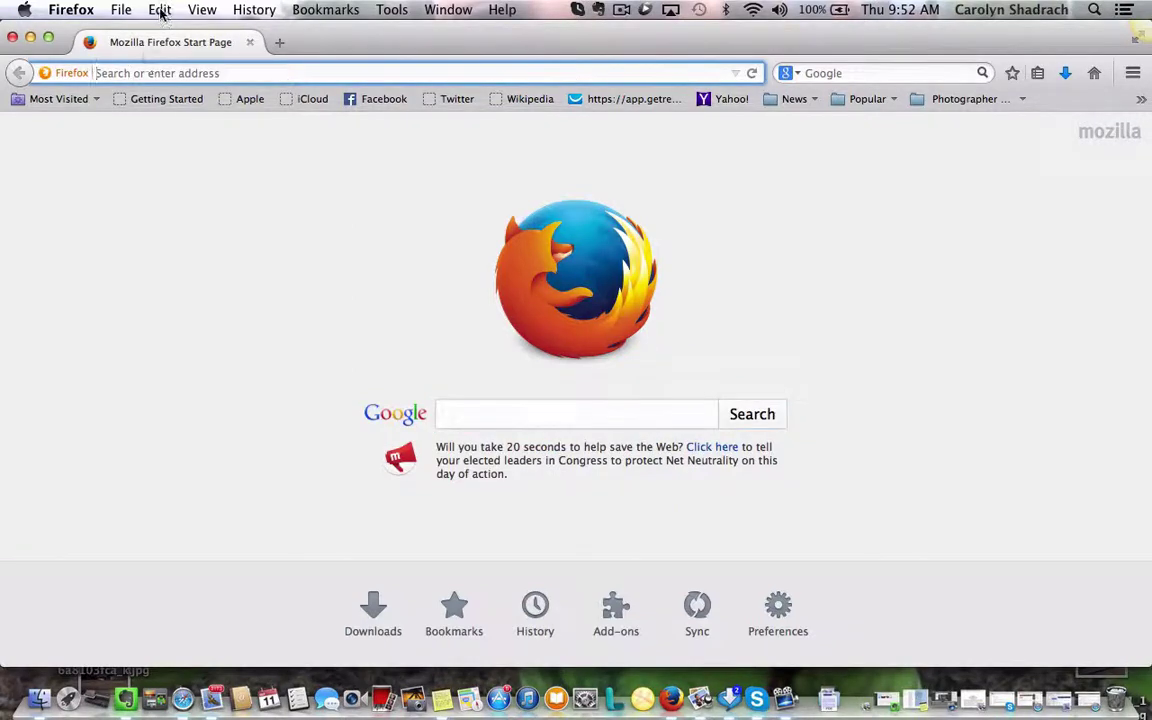
left_click(160, 12)
left_click(185, 112)
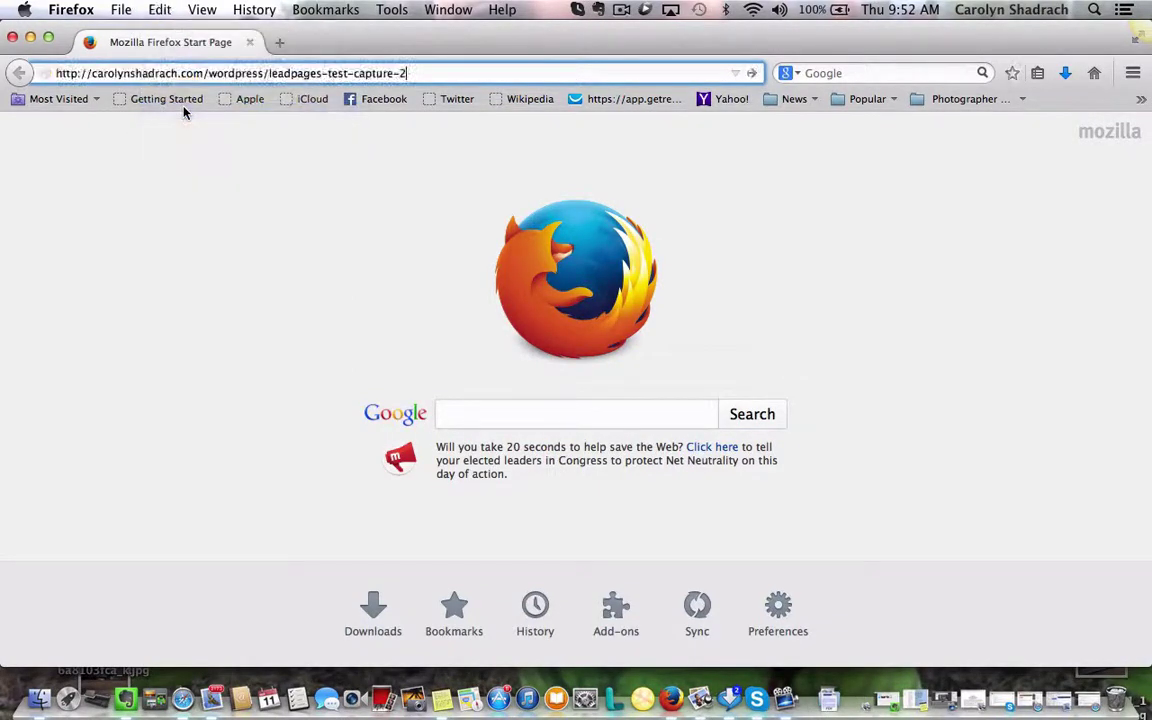
key("Return")
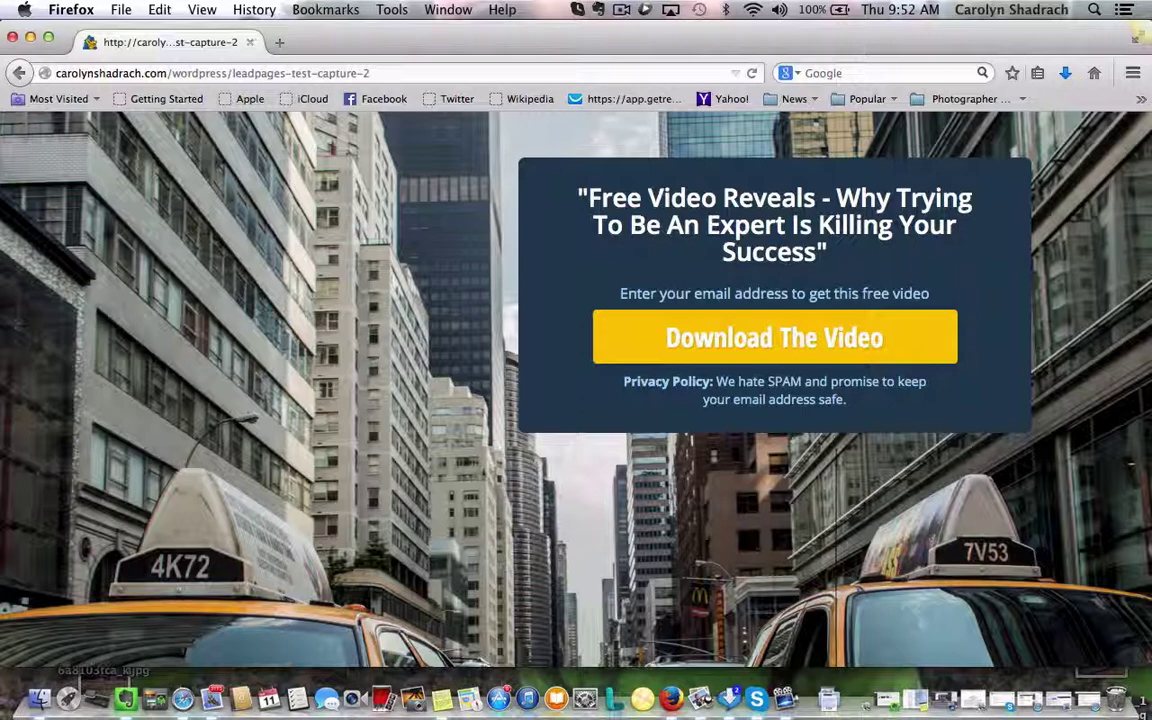
Submit the capture page's video download opt-in form with the prefilled e-mail address and pause the thank-you page's video
left_click(815, 350)
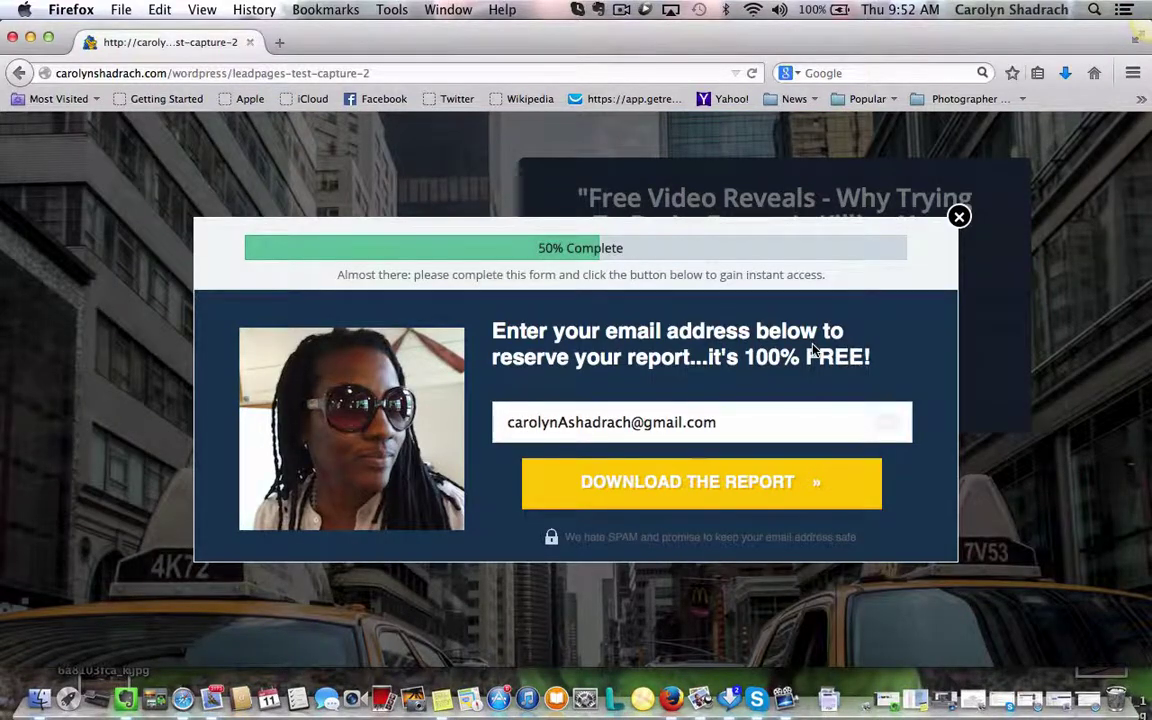
left_click(716, 489)
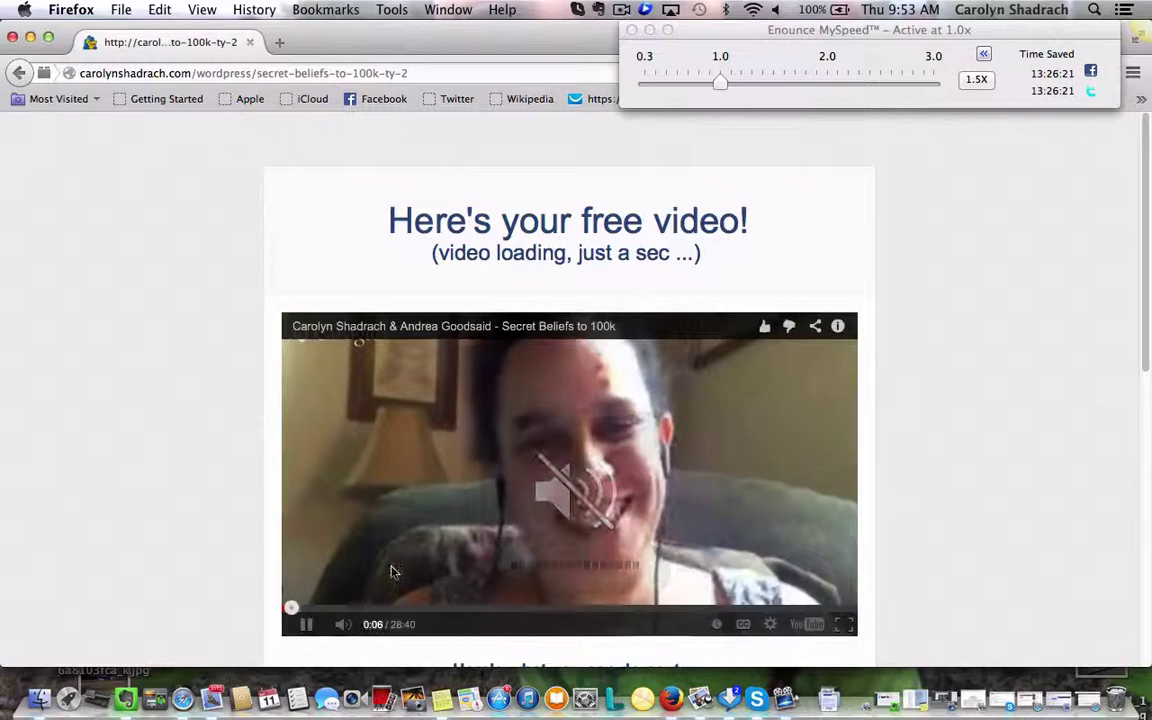
left_click(308, 624)
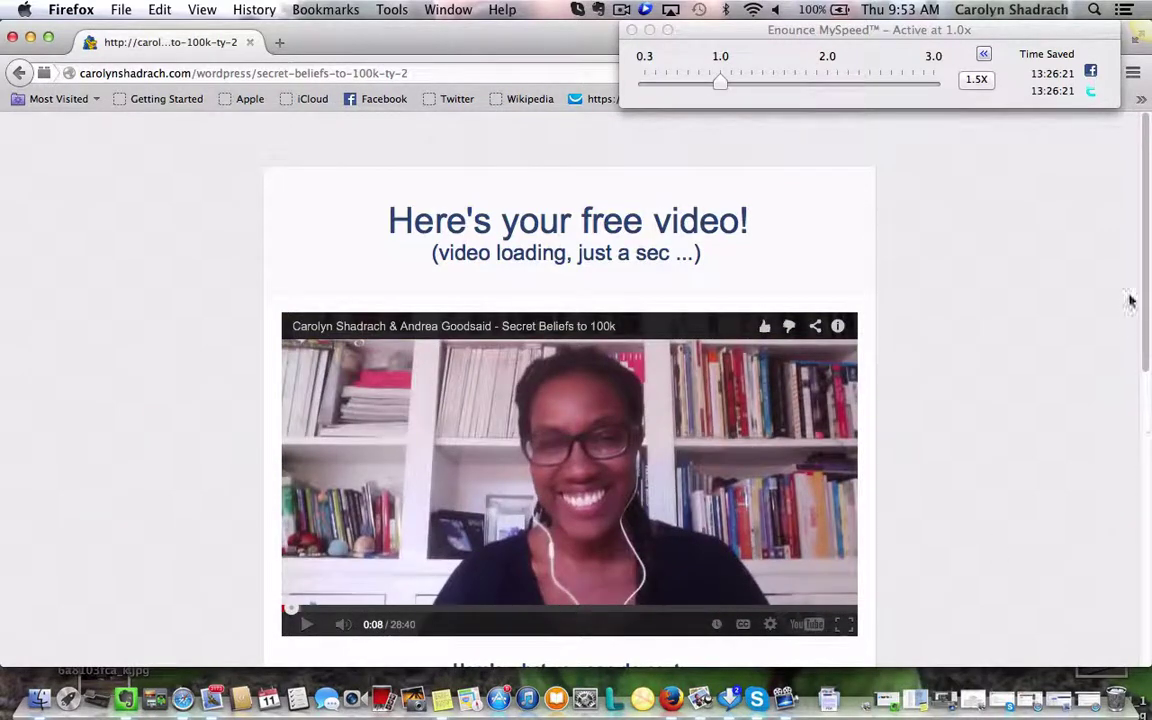
Follow the Step 2 sign-up link on the thank-you page and pause the video on the sales page
left_click_drag(1147, 307, 1131, 478)
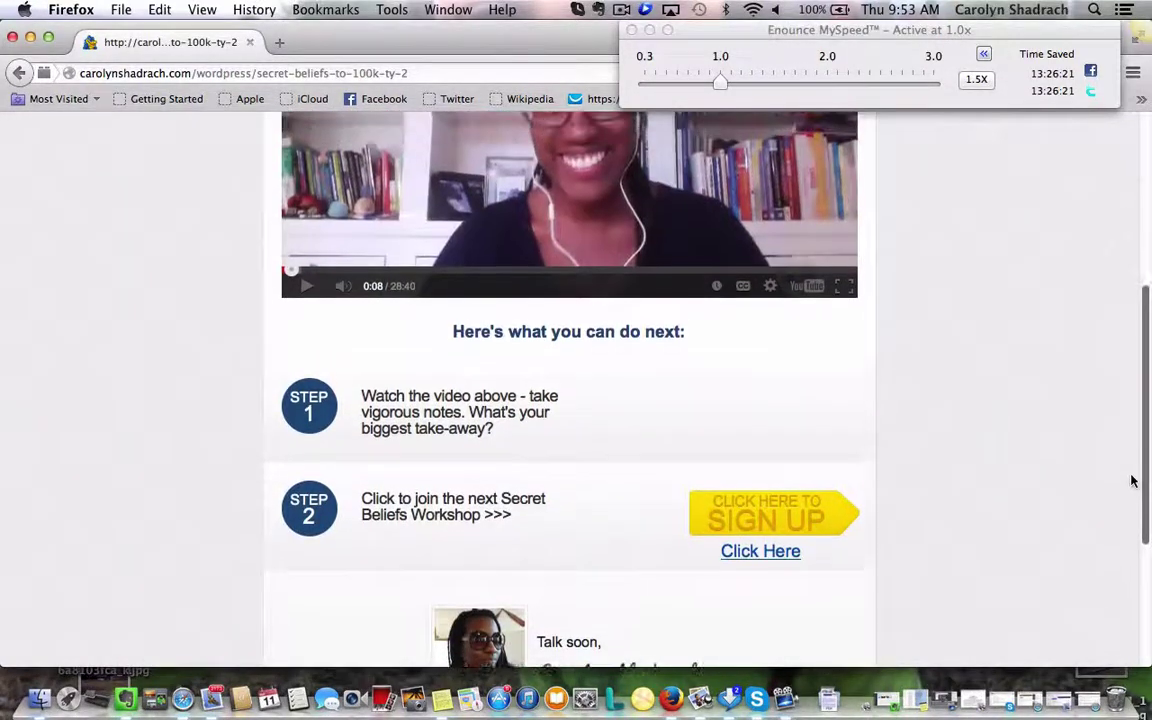
left_click(748, 521)
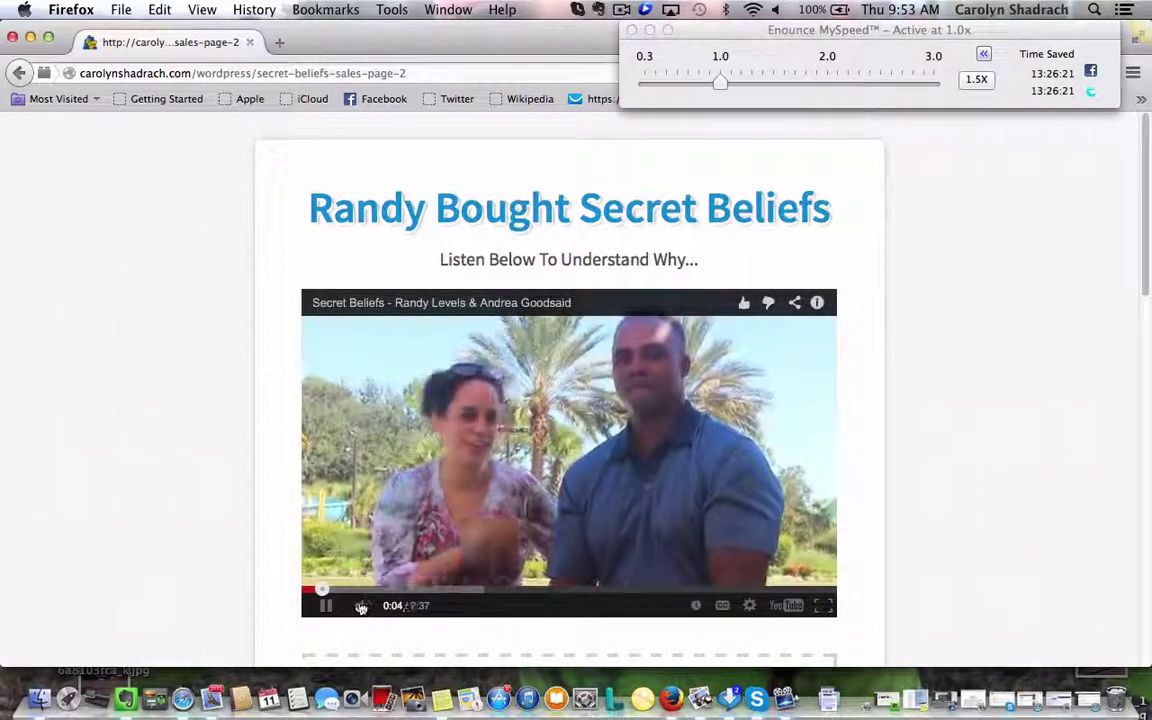
left_click(329, 606)
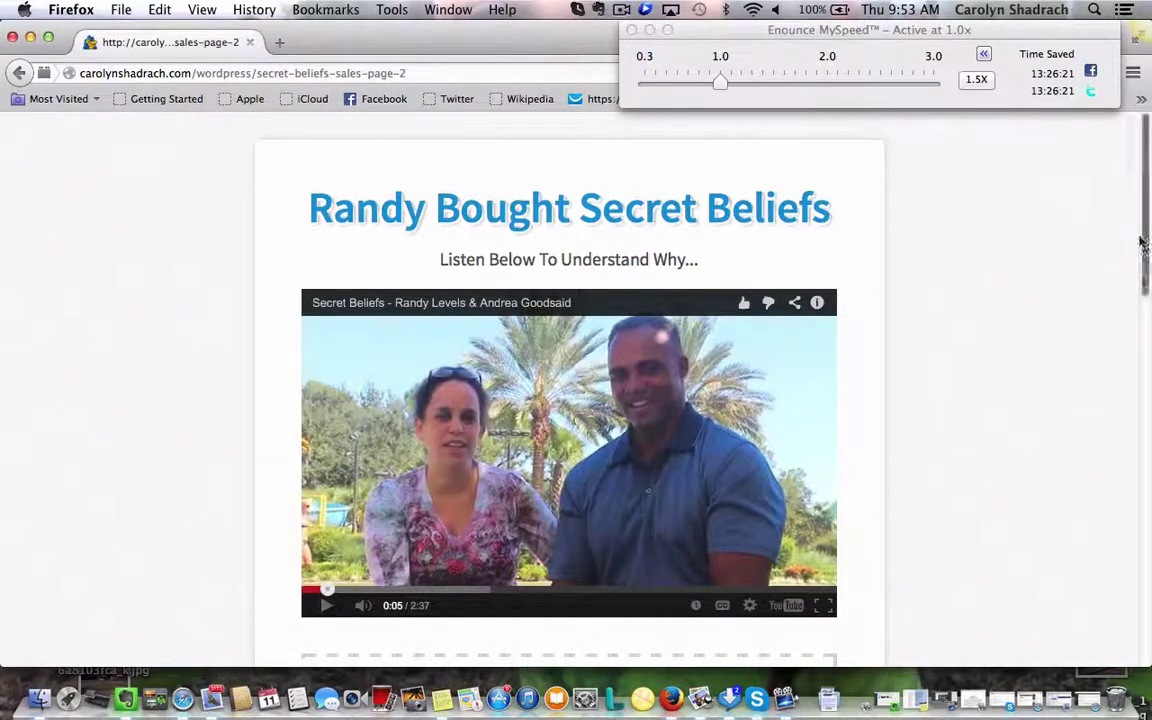
Close the Enounce MySpeed window and follow the sales page's Click Here To Add To Cart link
left_click_drag(1143, 231, 1145, 380)
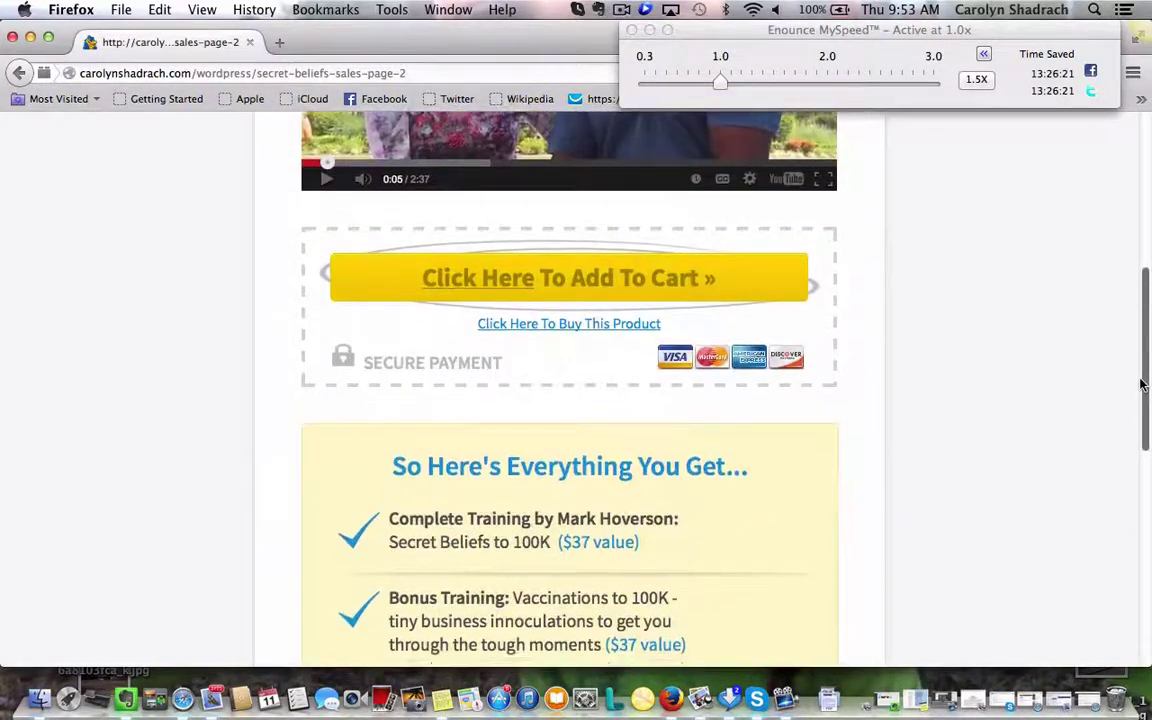
left_click(631, 32)
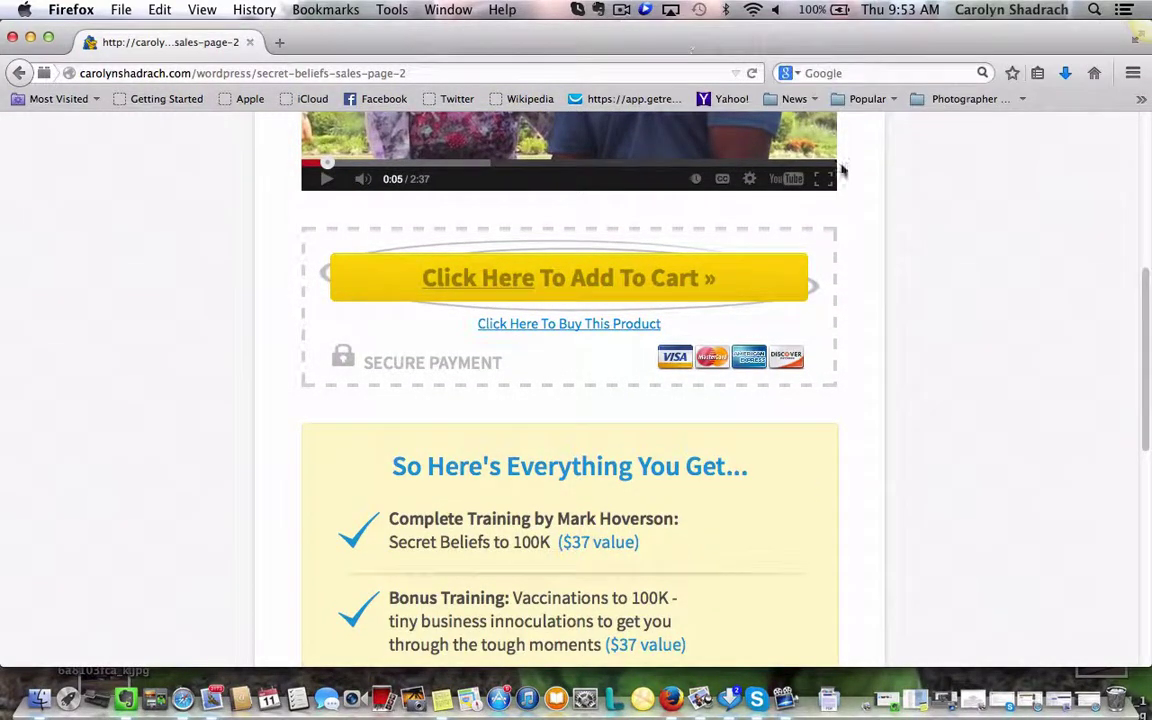
left_click(587, 291)
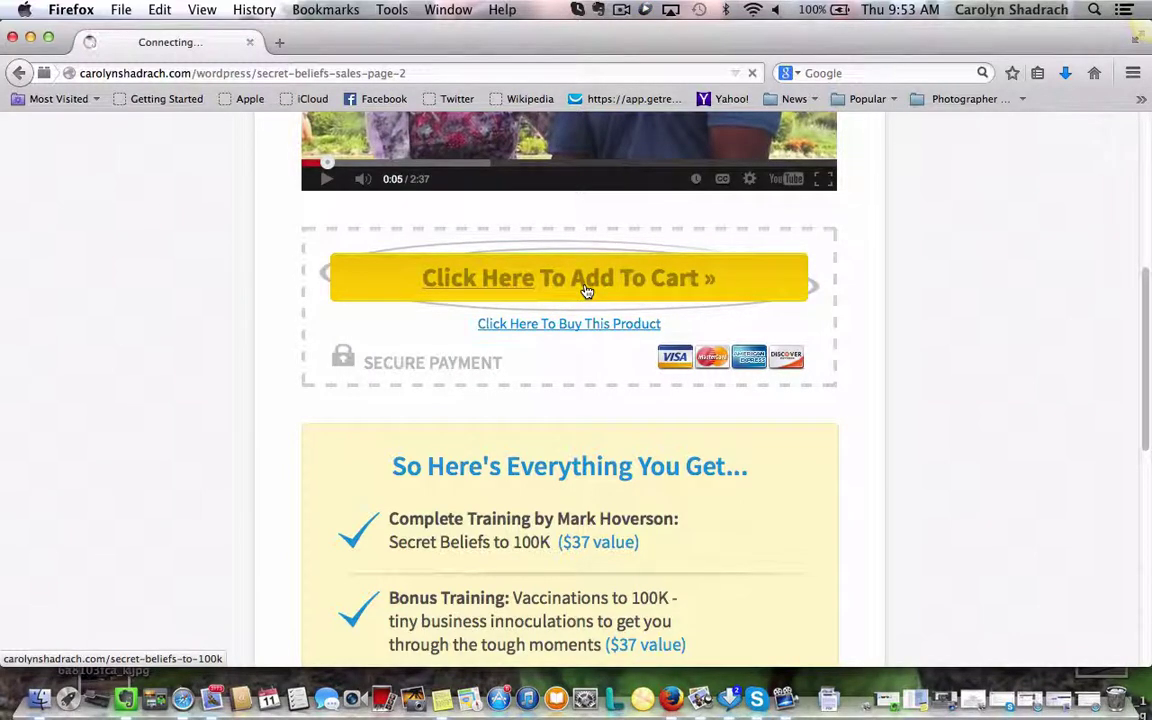